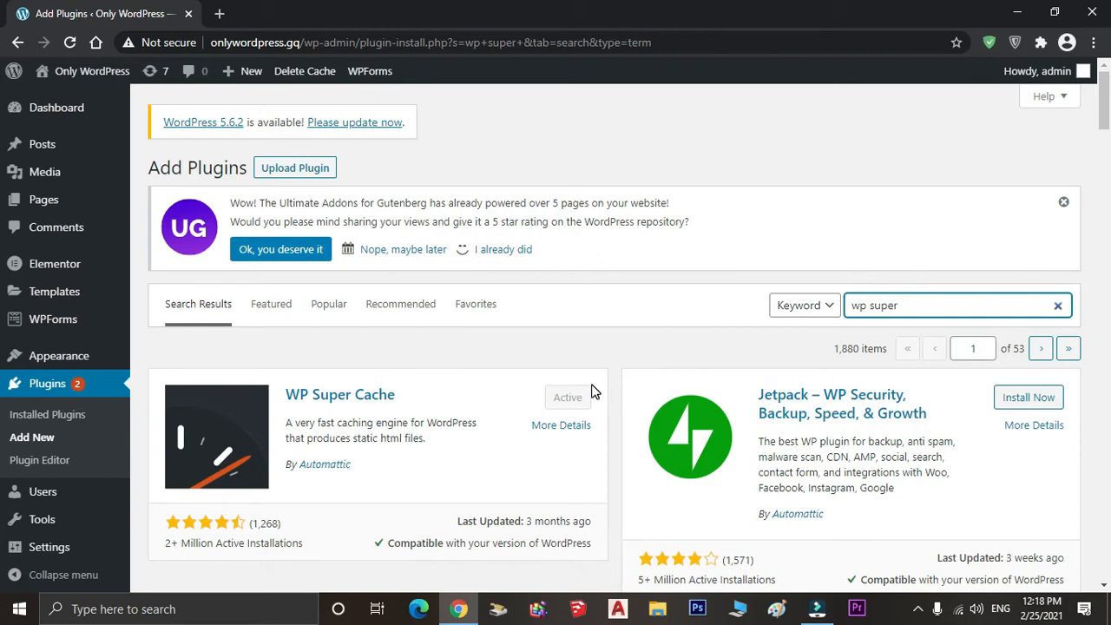
Open the settings page of the installed WP Super Cache plugin
scroll(593, 393, down, 3)
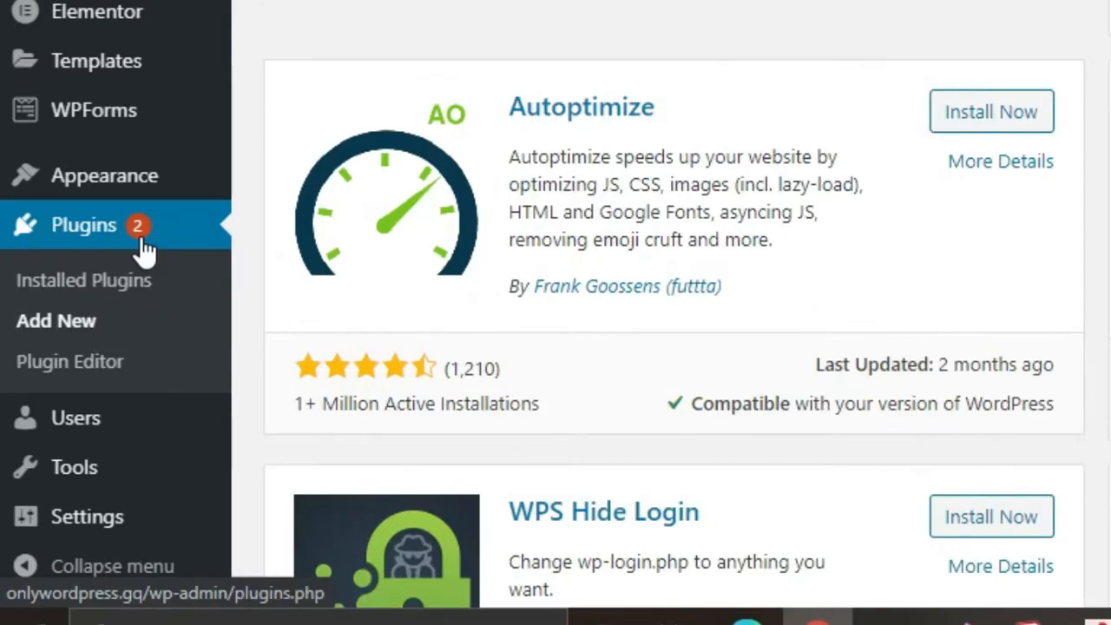
mouse_move(77, 547)
click(367, 507)
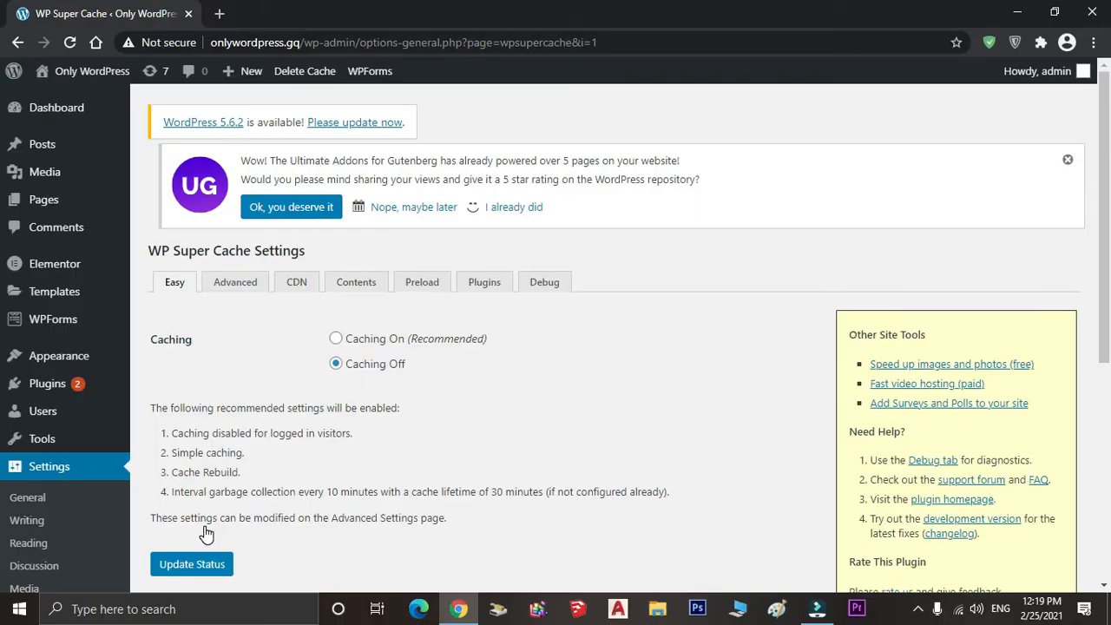
Turn caching on in the WP Super Cache easy settings and update the status
scroll(428, 403, down, 1)
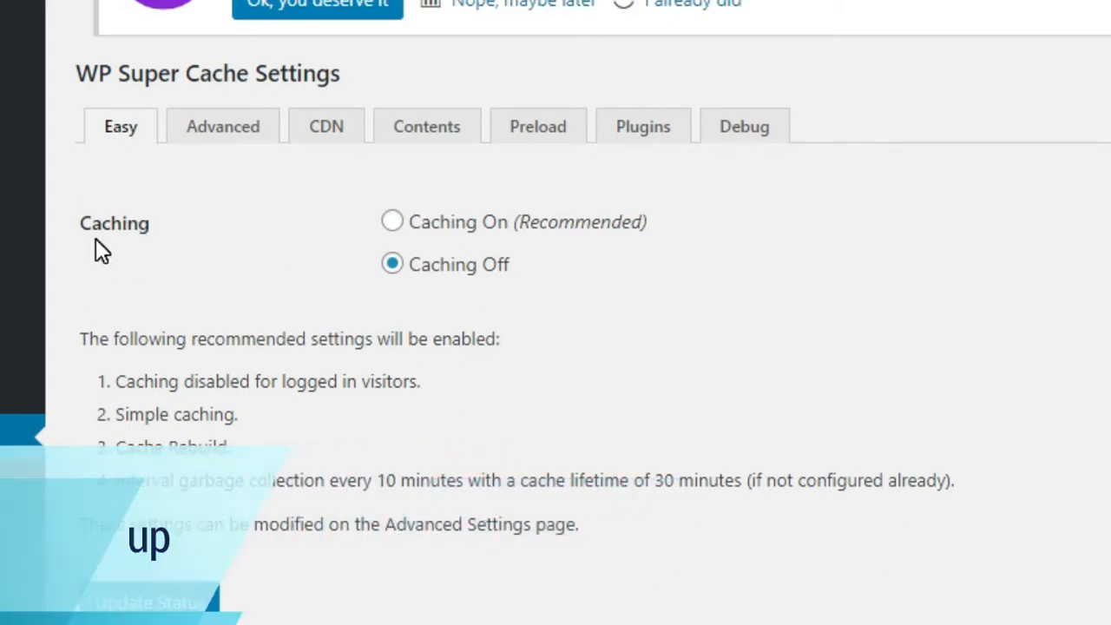
click(392, 222)
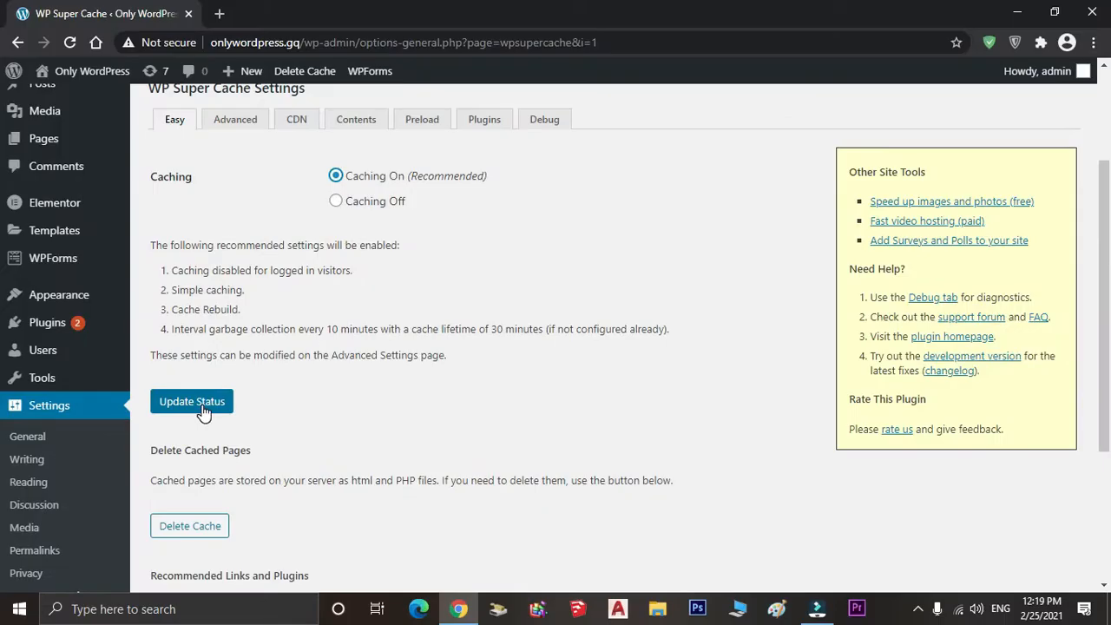
click(201, 408)
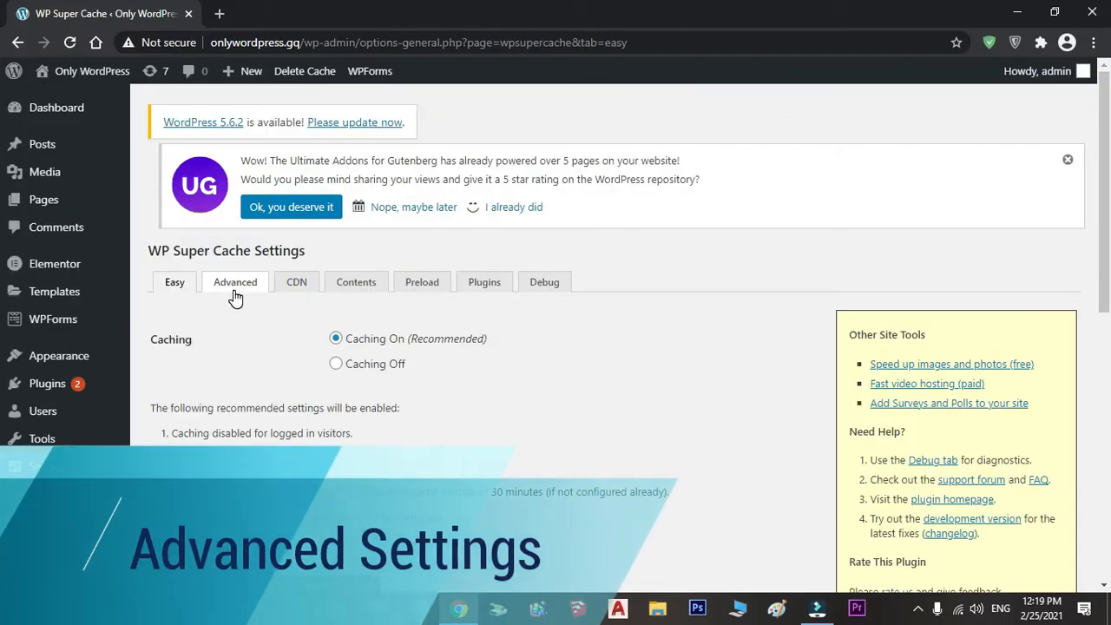
In the advanced cache settings, enable compressing pages so they're served more quickly to visitors
click(234, 293)
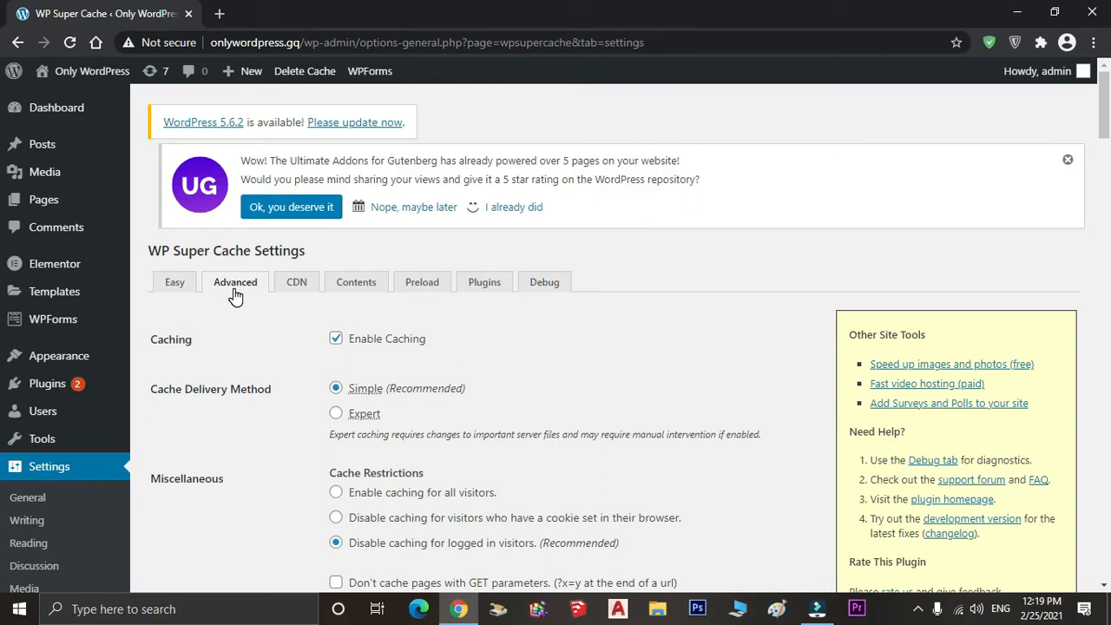
scroll(339, 356, down, 1)
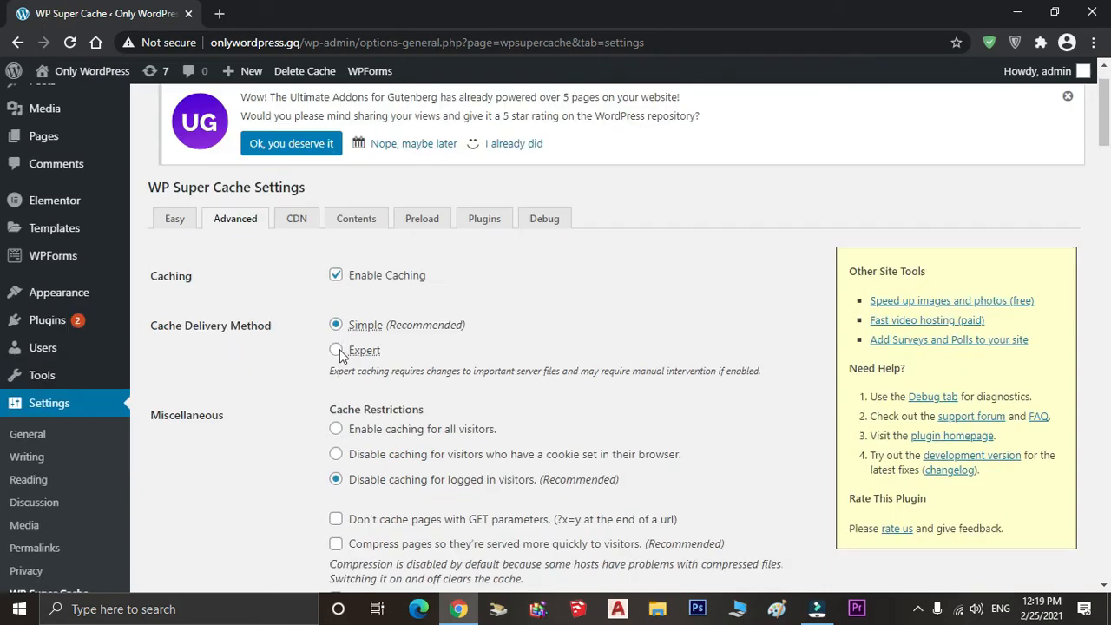
scroll(339, 355, down, 1)
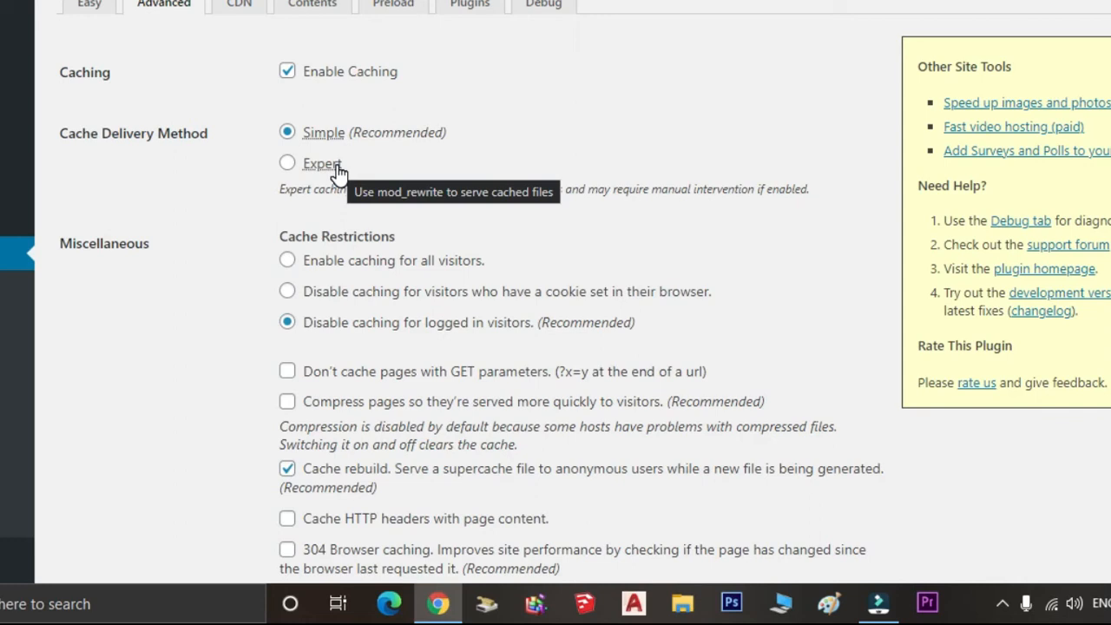
scroll(139, 264, down, 1)
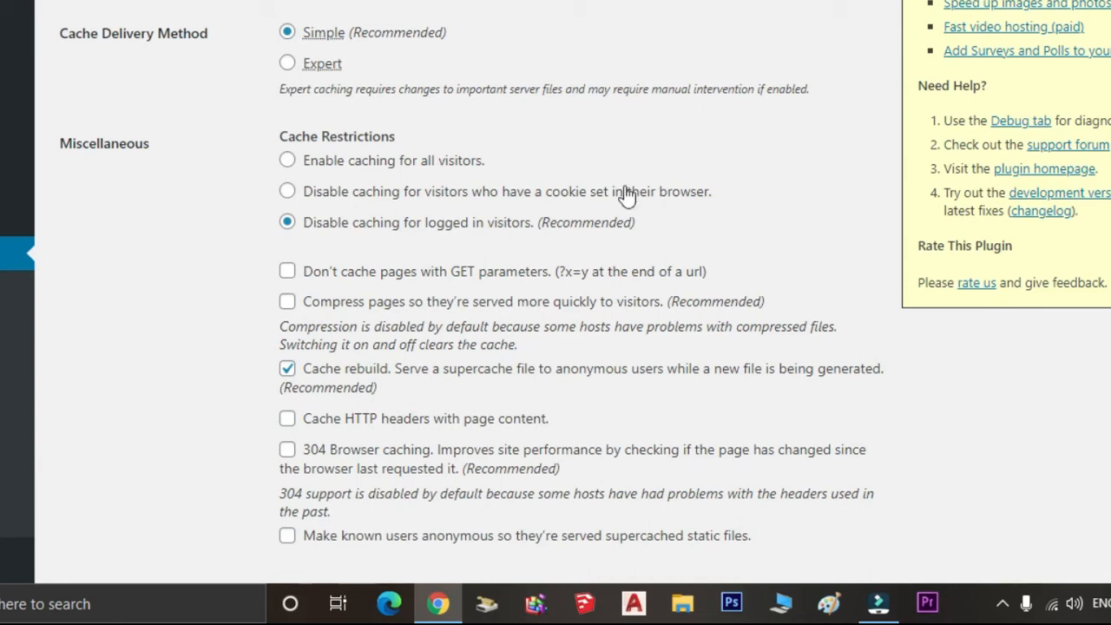
scroll(598, 217, down, 1)
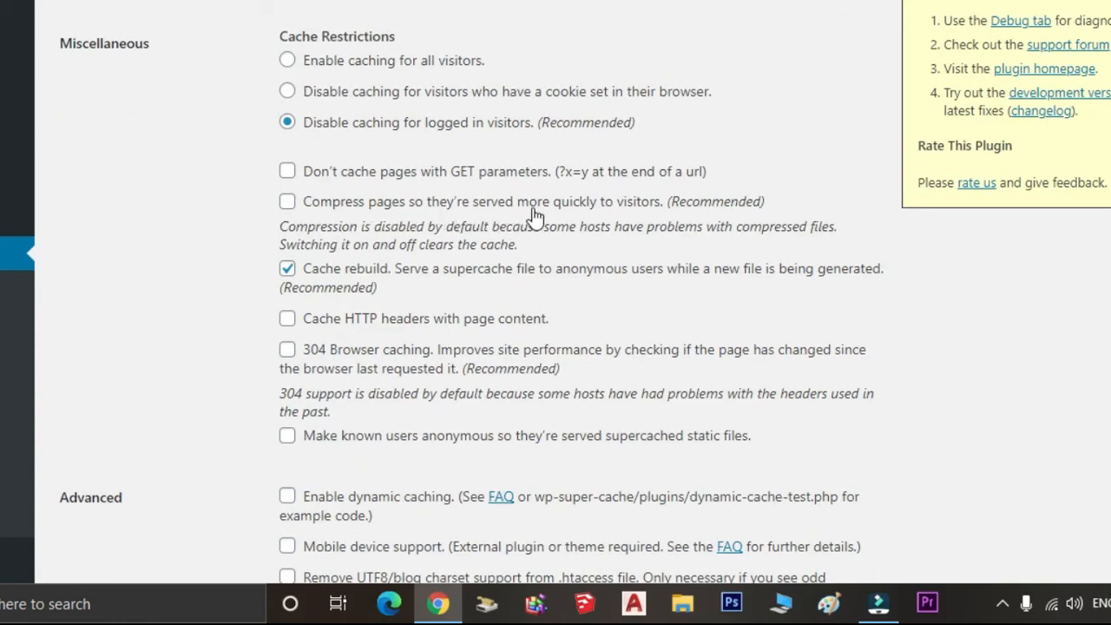
click(657, 207)
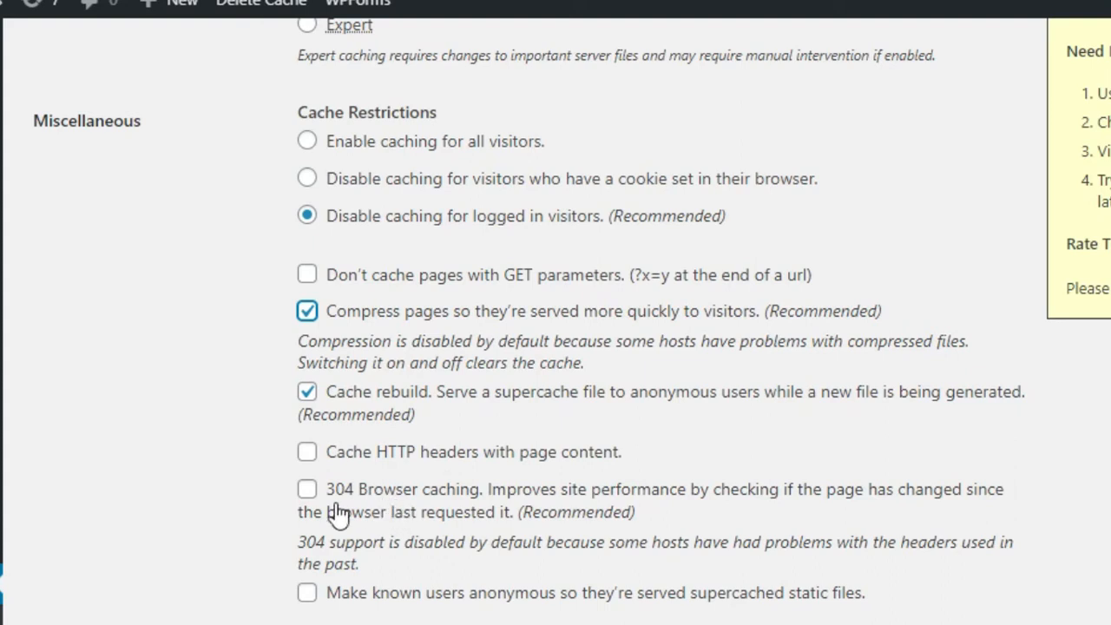
Enable 304 browser caching and extra homepage checks in the advanced cache settings
scroll(351, 497, down, 1)
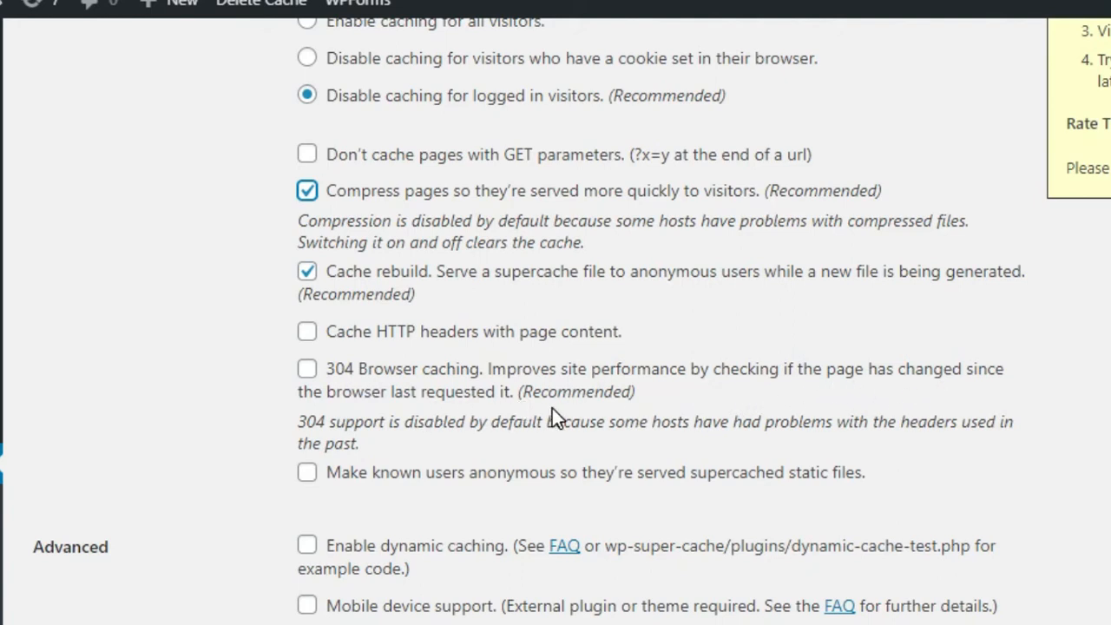
click(307, 369)
scroll(91, 208, down, 4)
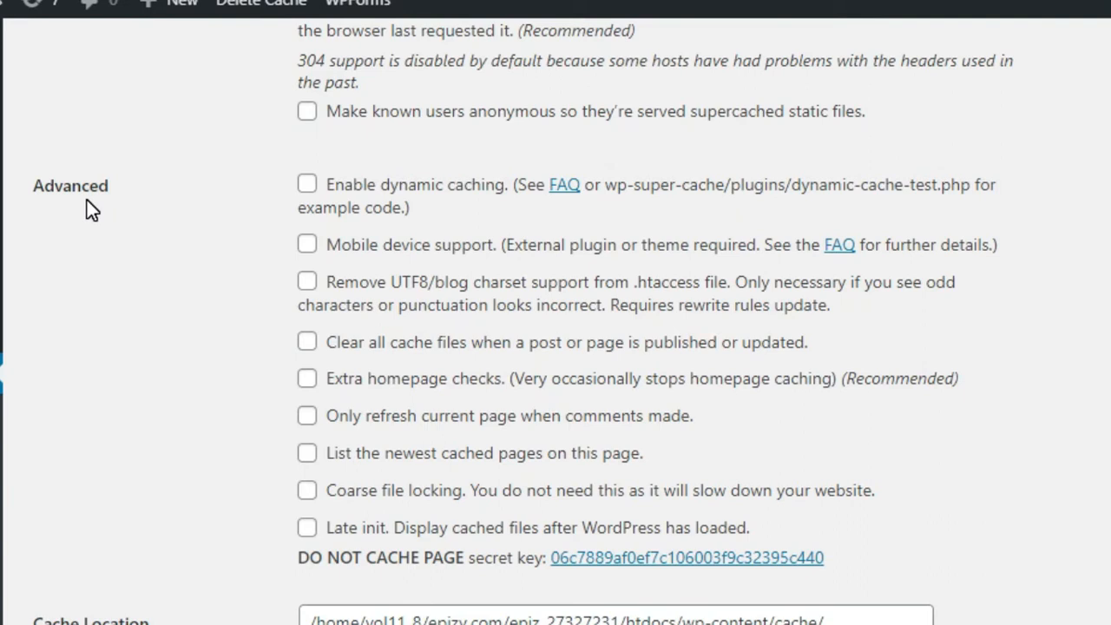
click(300, 379)
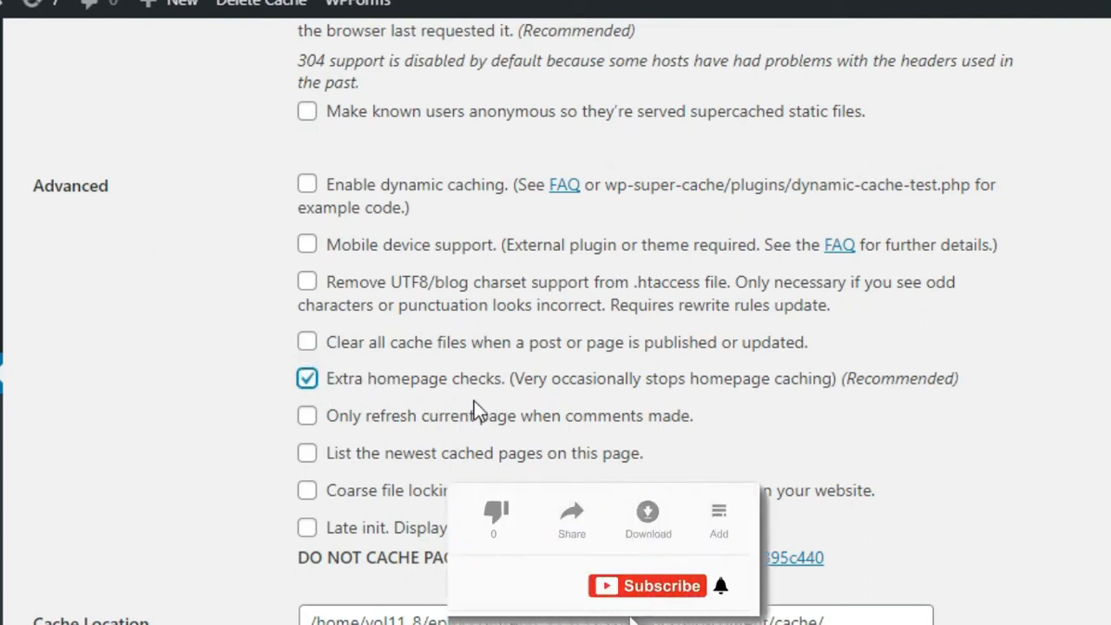
scroll(419, 402, down, 3)
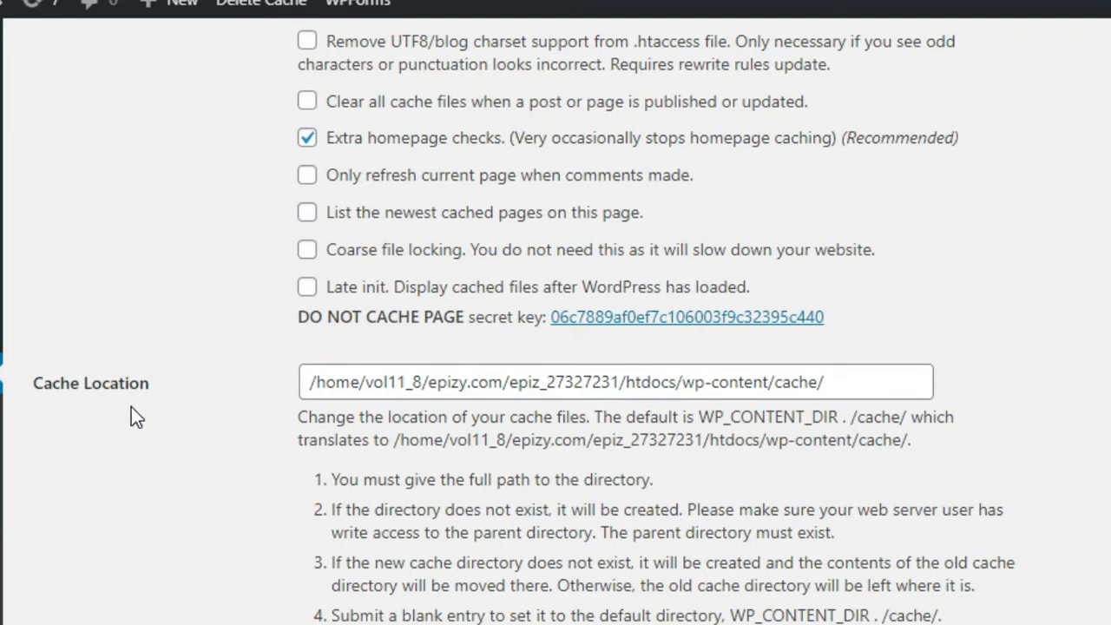
click(833, 382)
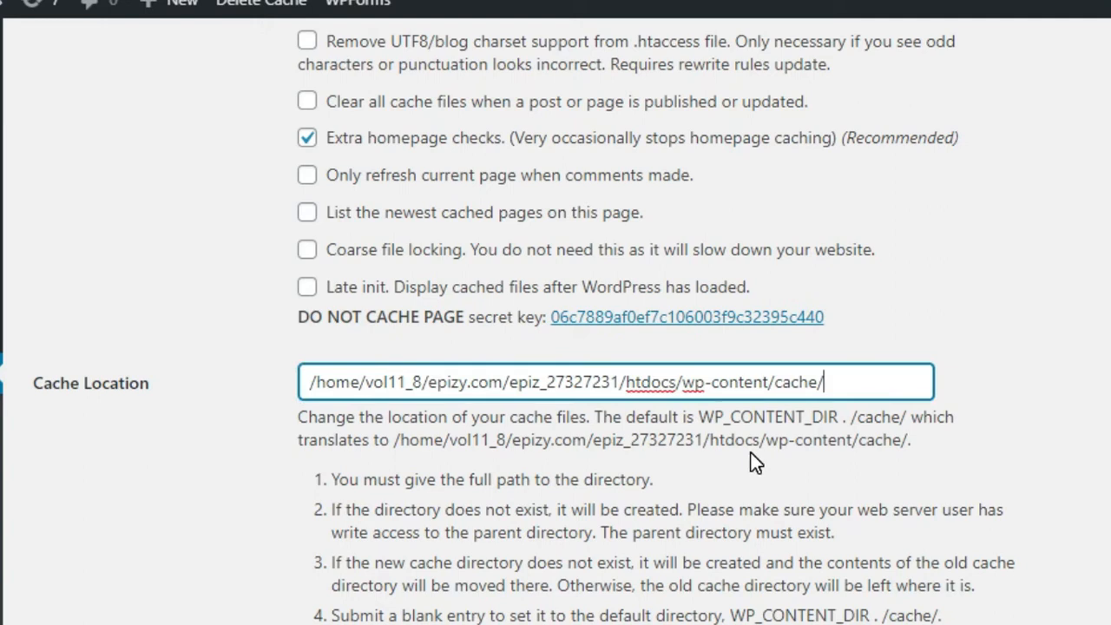
click(736, 474)
Set the cache timeout under Expiry Time & Garbage Collection to 3600 seconds
scroll(737, 479, down, 7)
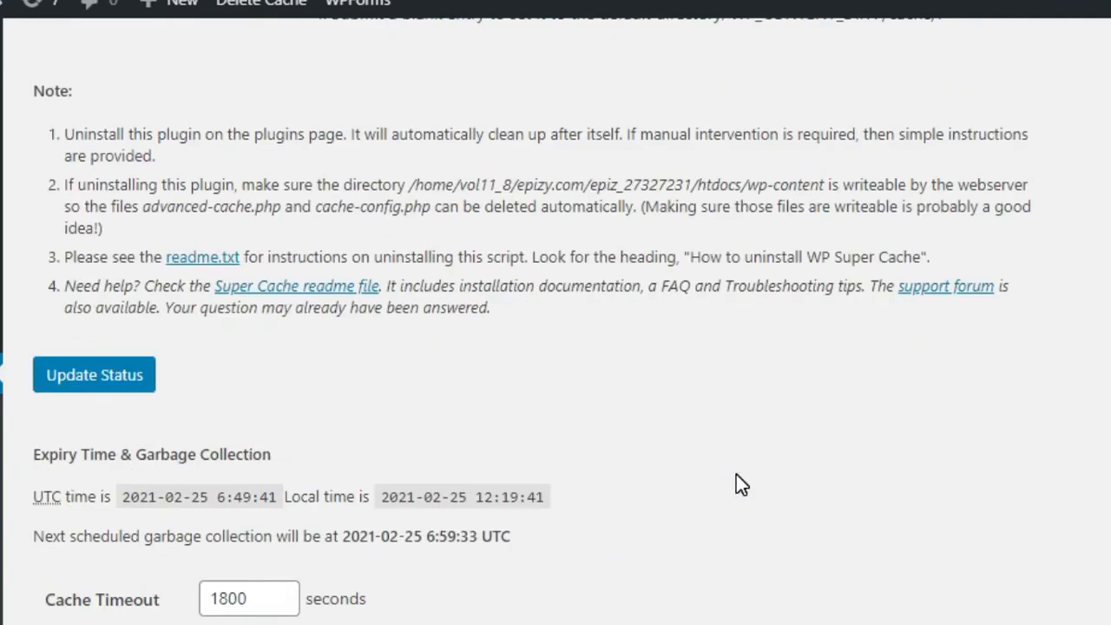
scroll(736, 475, down, 3)
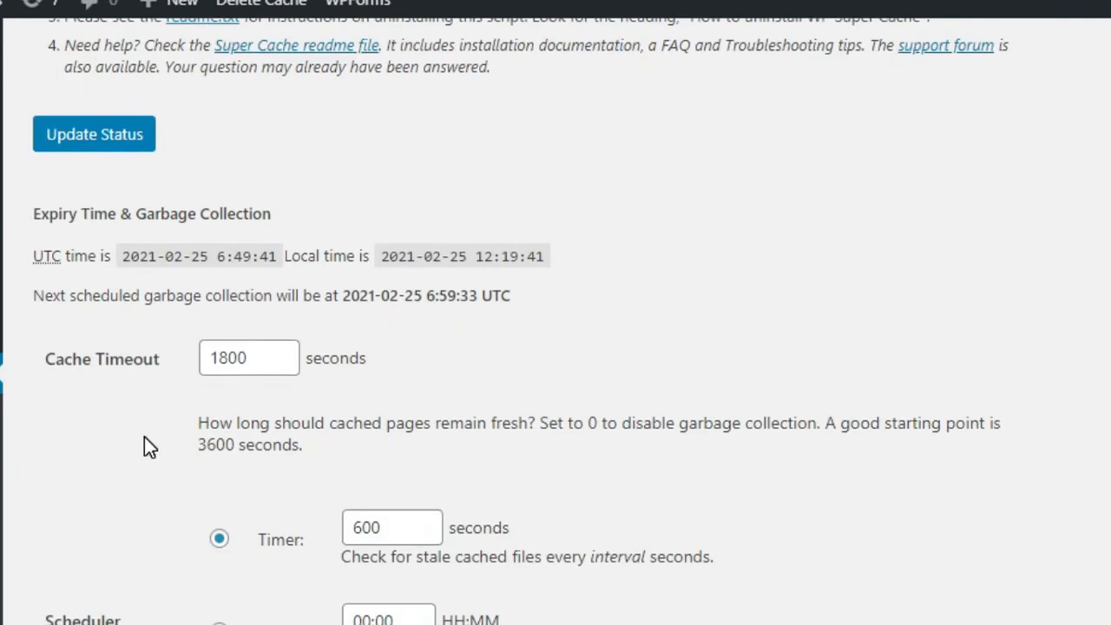
click(260, 358)
key(Left)
key(BackSpace)
key(BackSpace)
text(360)
key(BackSpace)
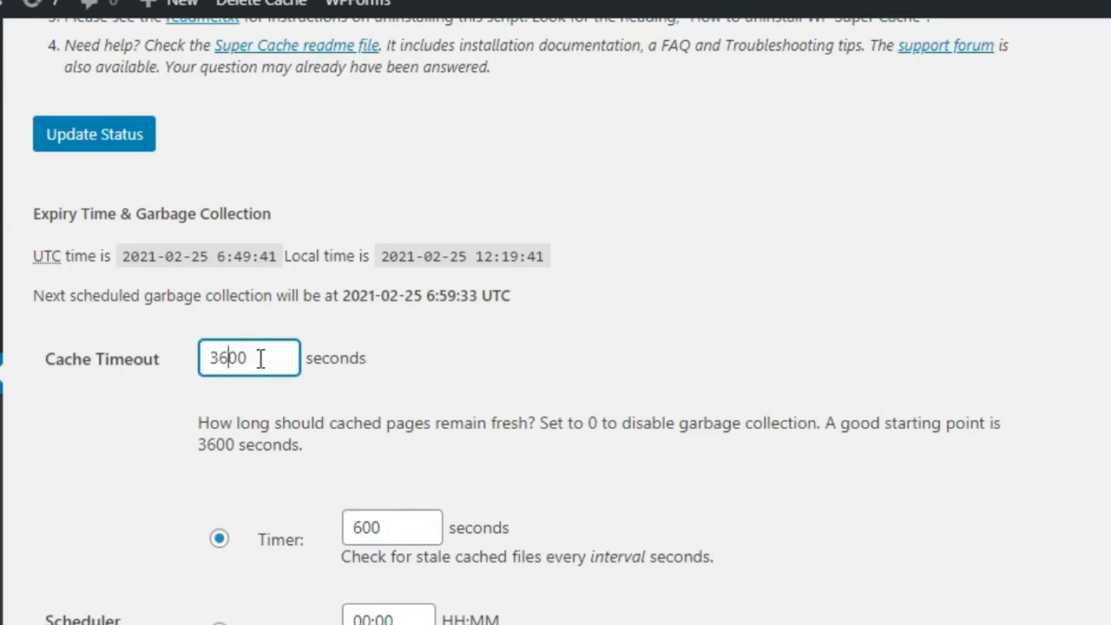
click(526, 357)
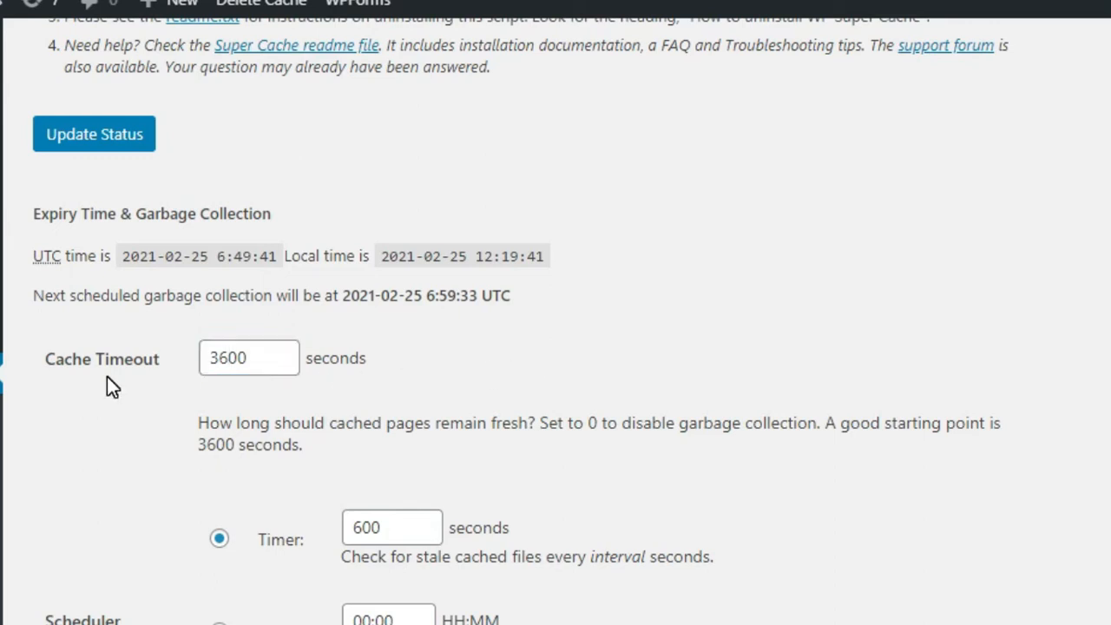
Enable the notification email for when garbage collection runs
scroll(269, 403, down, 2)
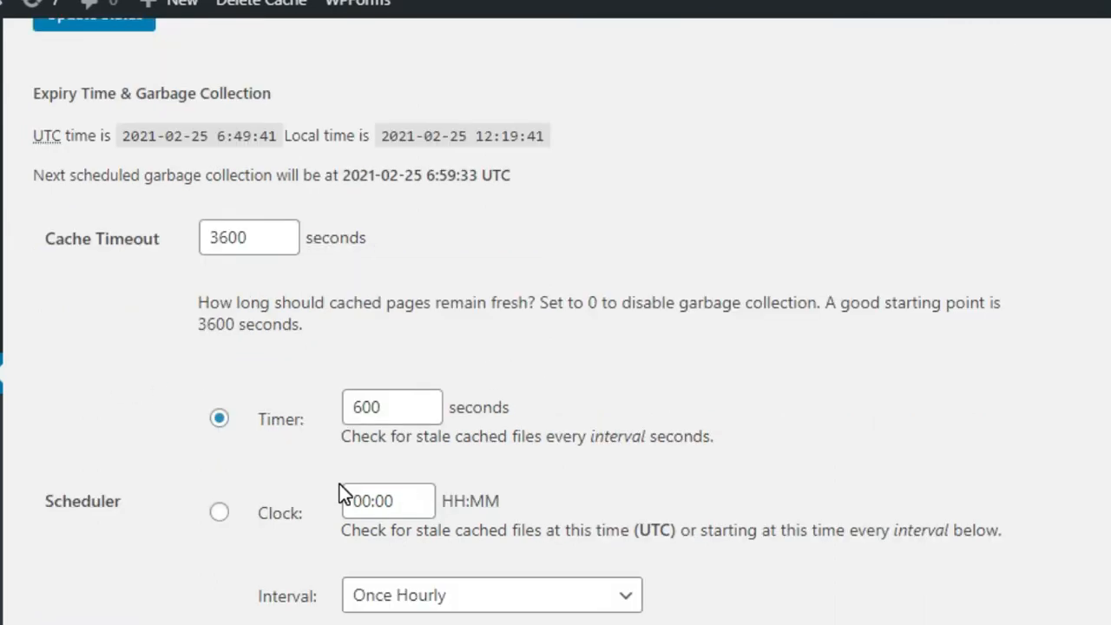
scroll(339, 491, down, 4)
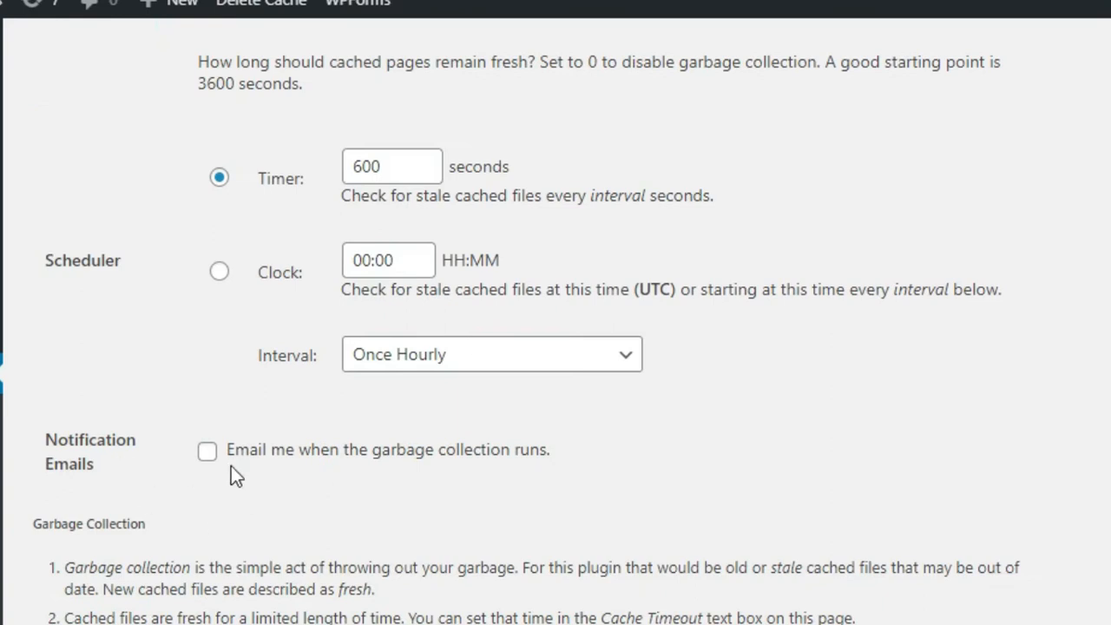
click(208, 452)
click(503, 507)
scroll(503, 507, down, 6)
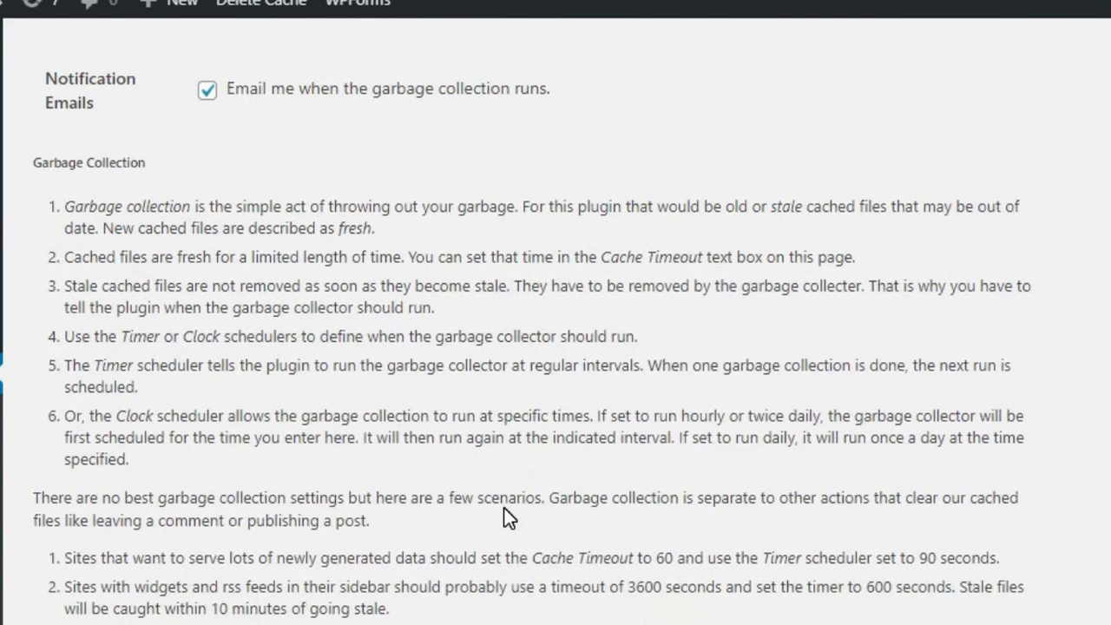
Try adding /2020/ on a new line to the strings that force a page not to be cached
scroll(504, 506, down, 8)
scroll(503, 507, up, 7)
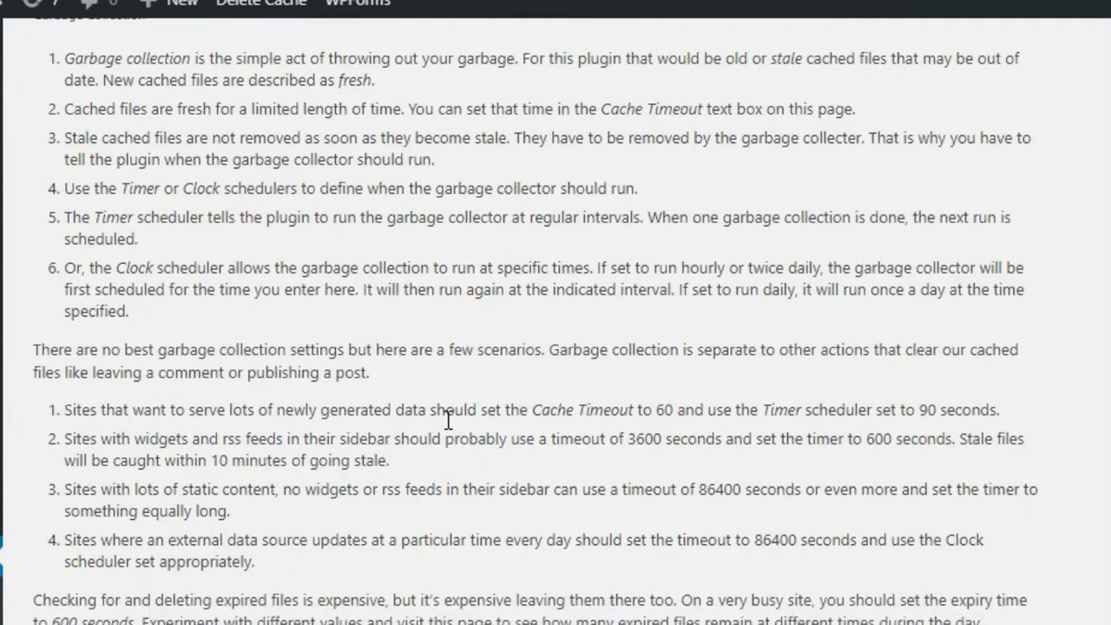
scroll(208, 411, down, 9)
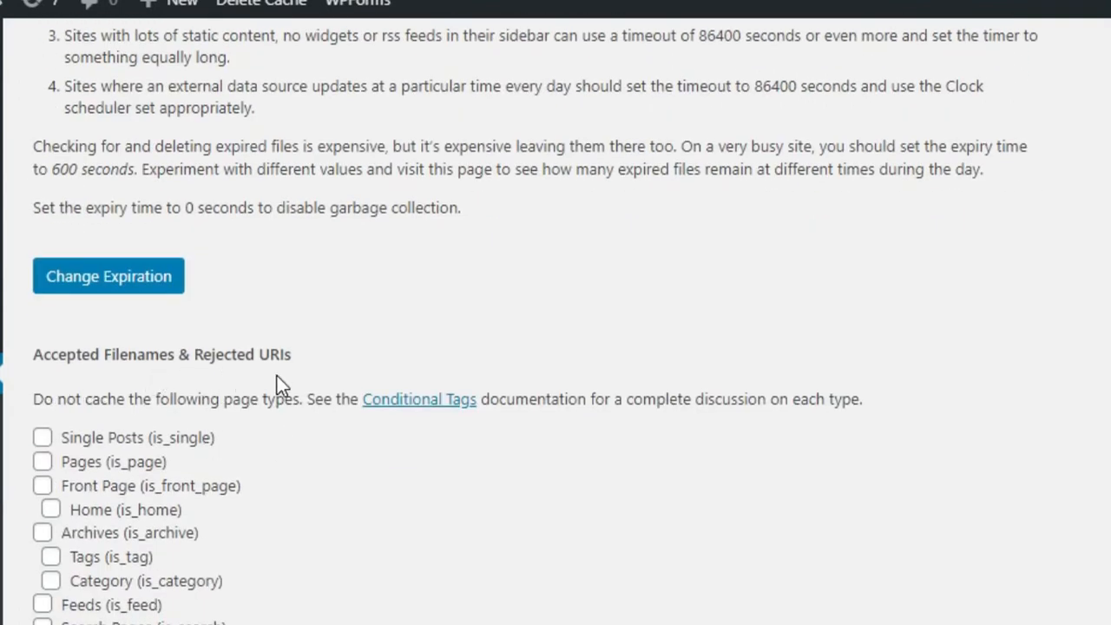
scroll(277, 376, down, 2)
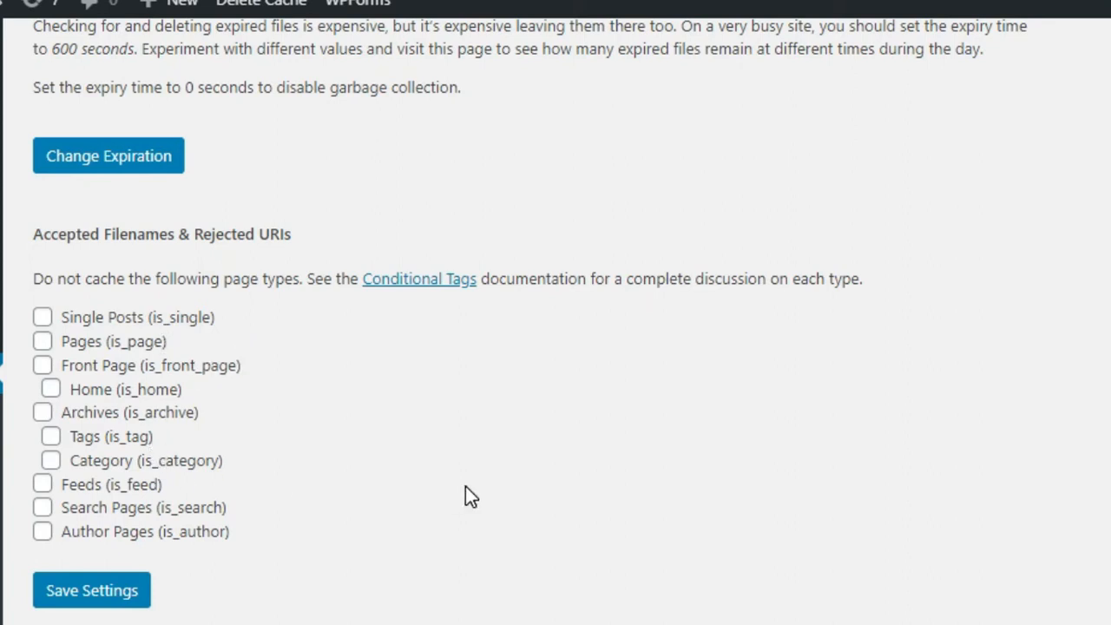
scroll(704, 508, down, 4)
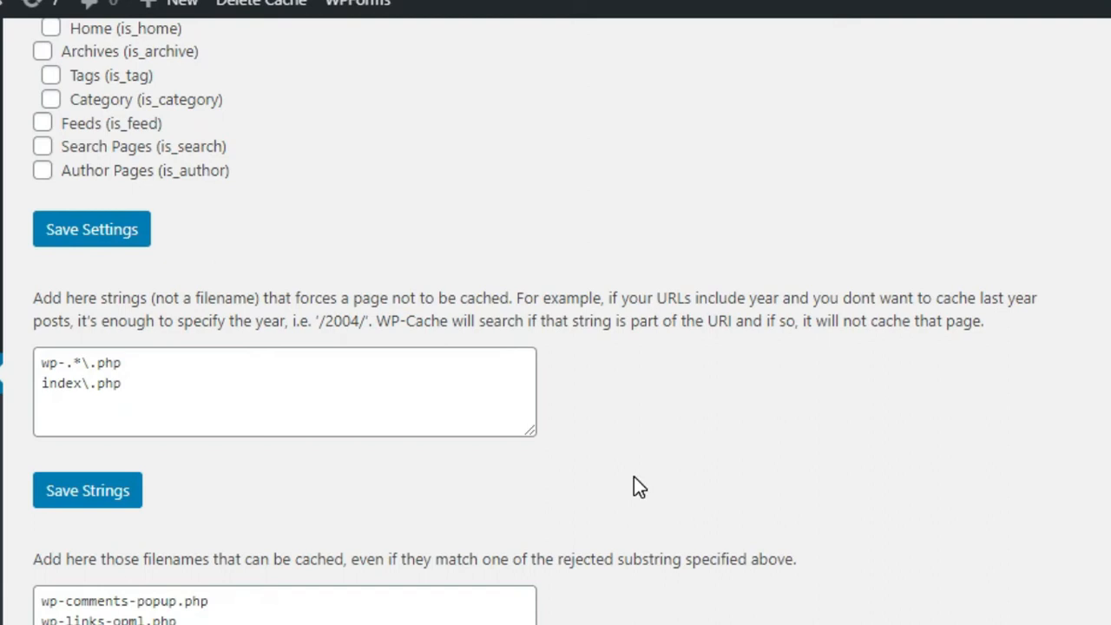
click(312, 382)
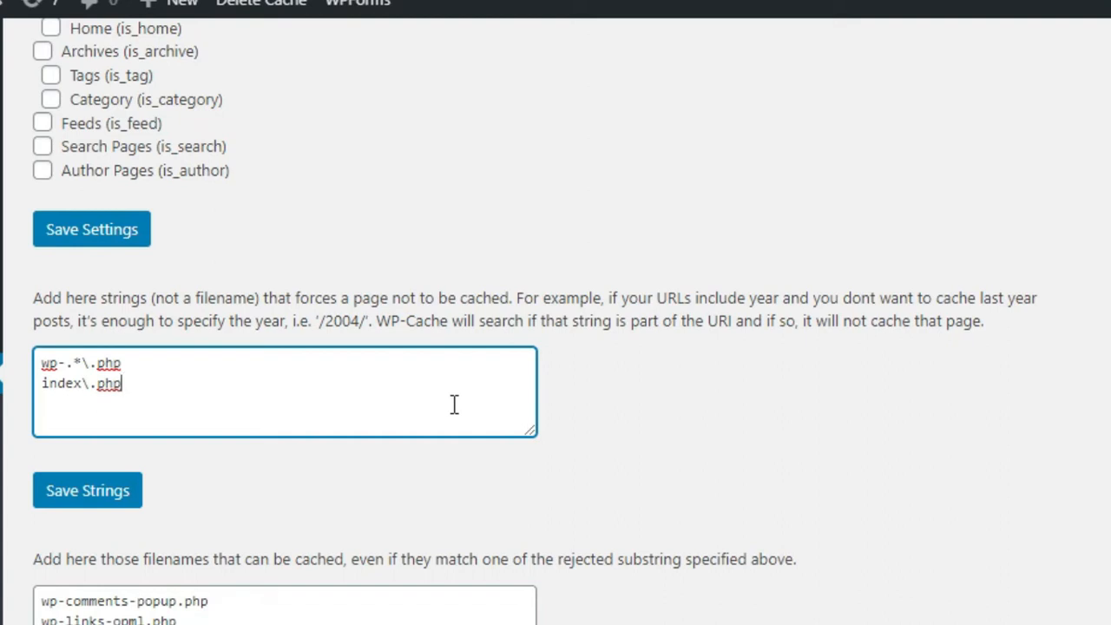
key(Return)
text(/2020/)
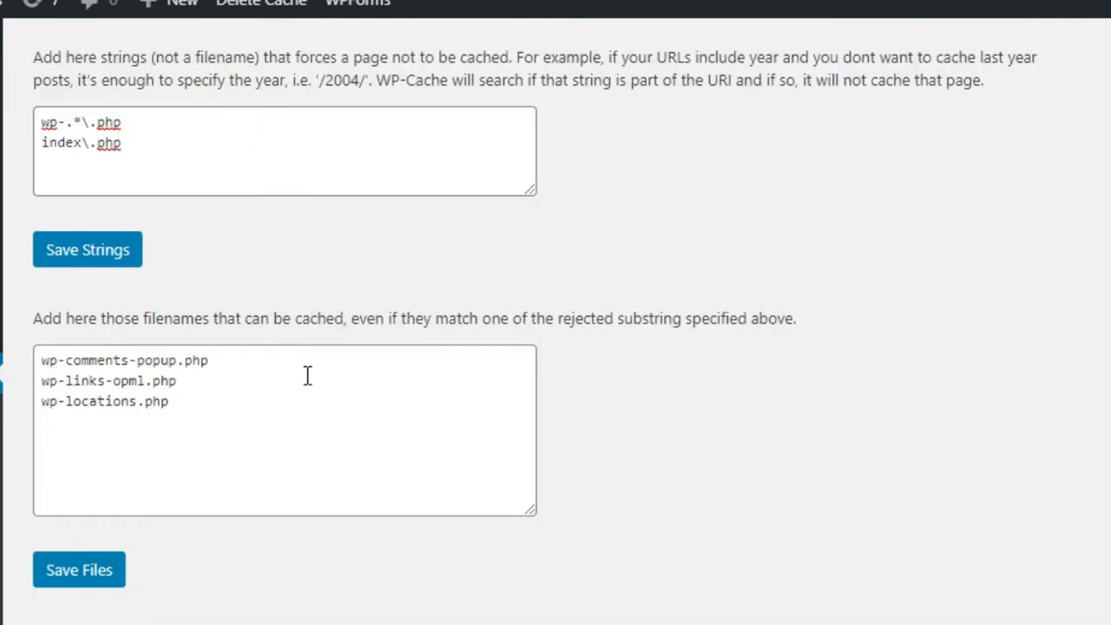
Open the CDN settings and examine the Jetpack CDN section and the Simple CDN support options
scroll(307, 503, down, 3)
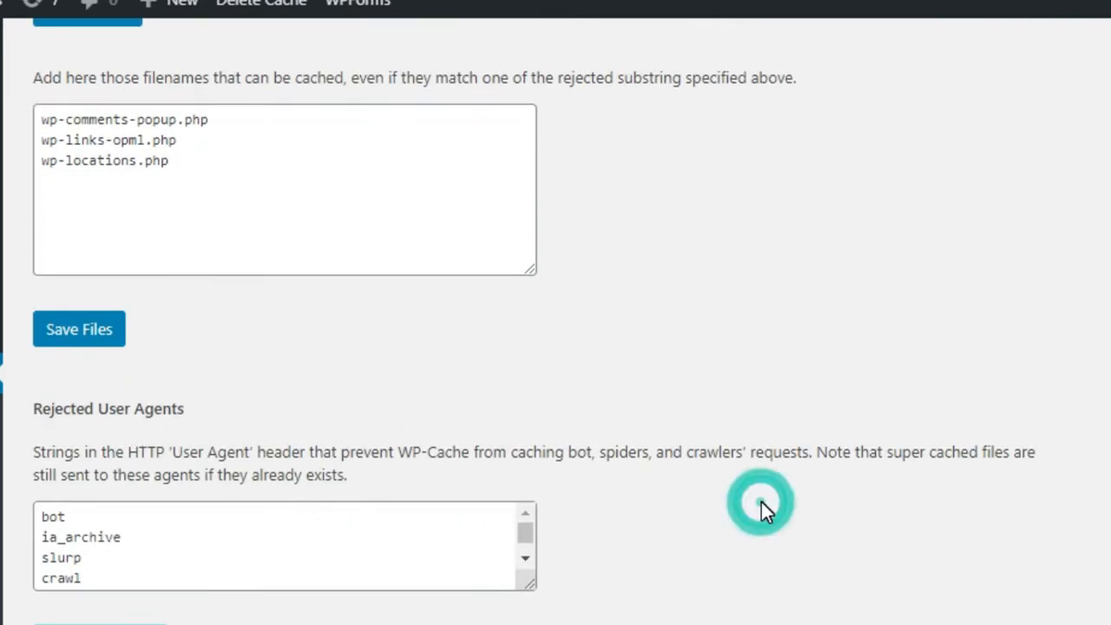
scroll(761, 512, down, 10)
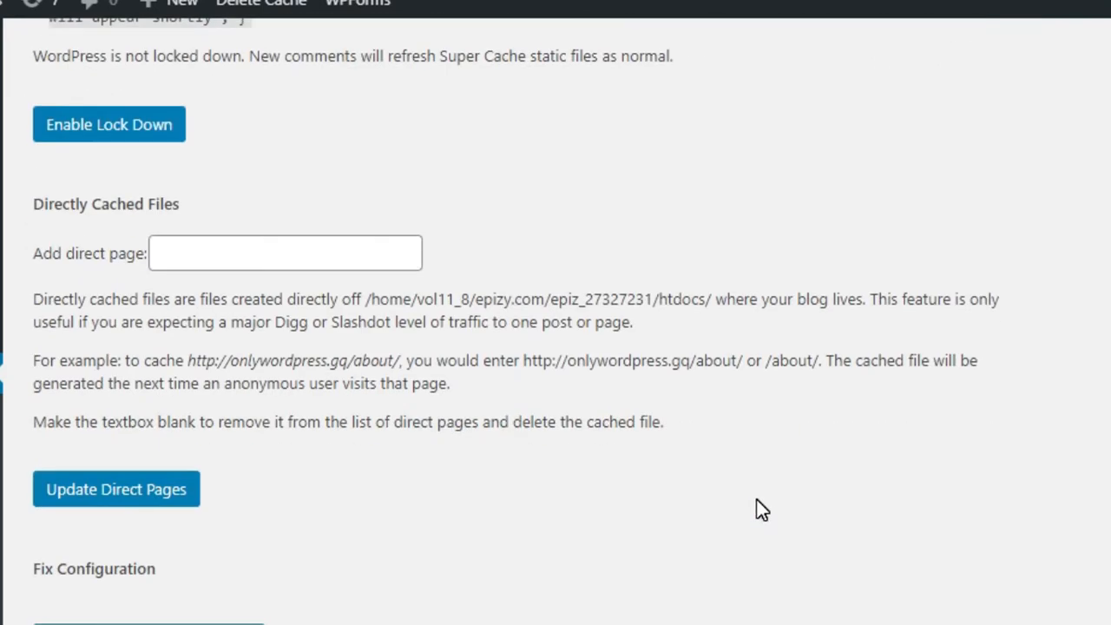
scroll(558, 457, up, 10)
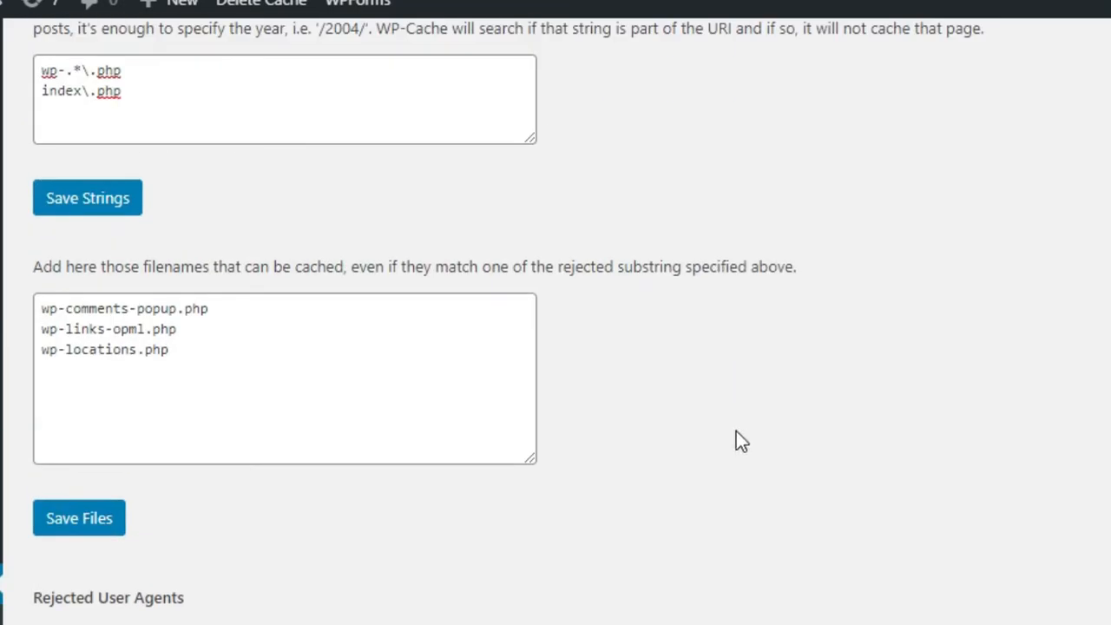
click(57, 296)
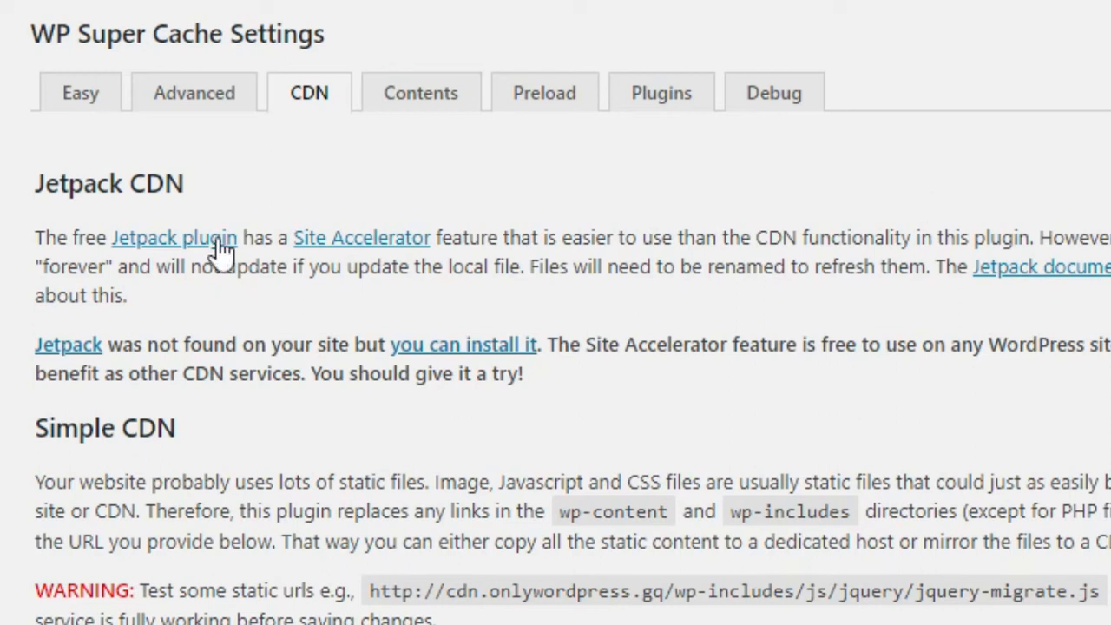
drag(35, 181, 232, 178)
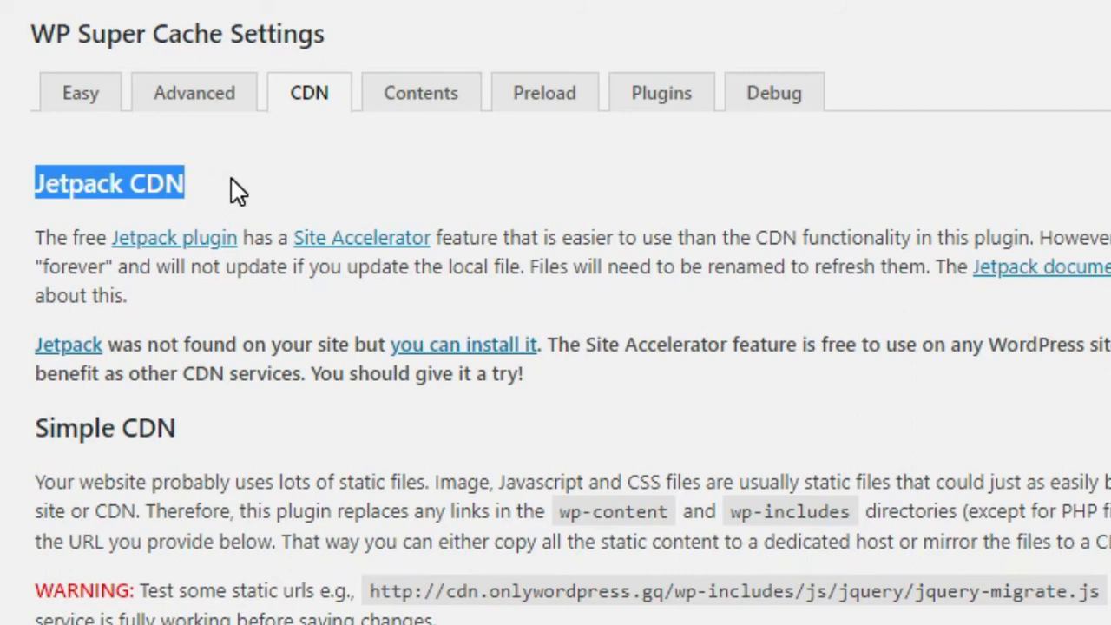
click(232, 179)
scroll(974, 309, down, 5)
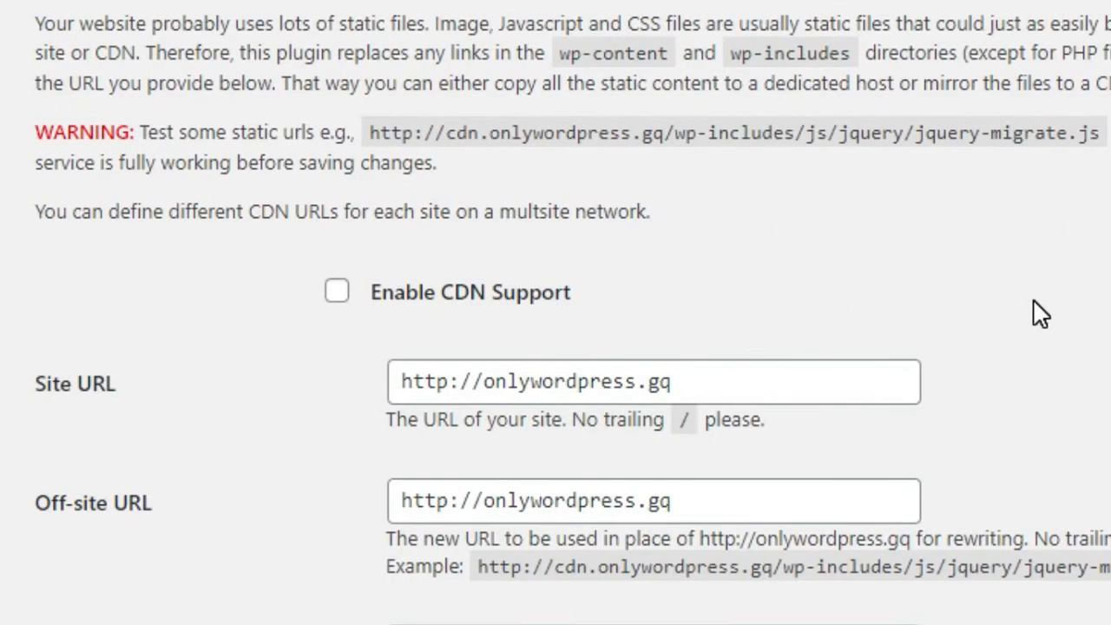
Enable CDN support and examine the example off-site URL and the remaining CDN fields, including directories, exclusions and CNAMEs
scroll(1039, 310, down, 2)
scroll(74, 70, down, 4)
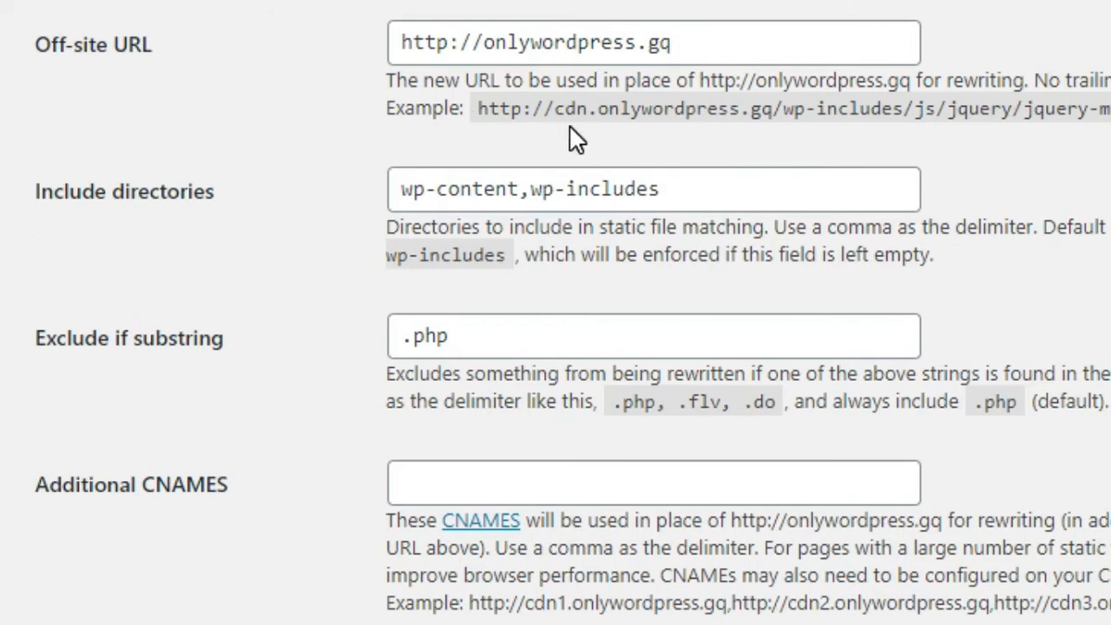
drag(476, 111, 1109, 109)
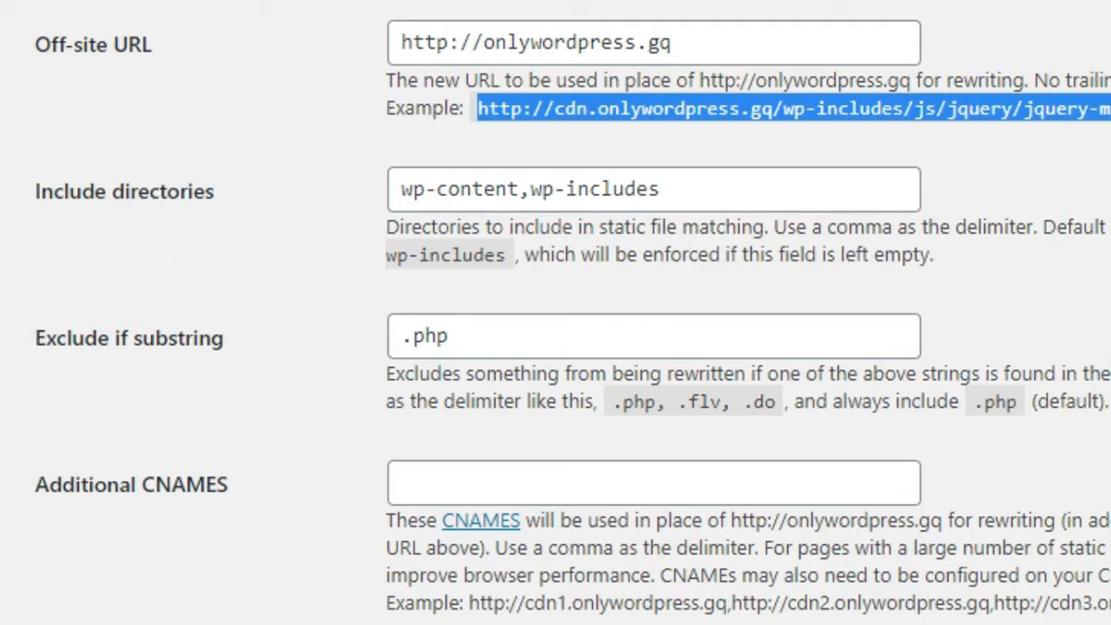
click(1041, 155)
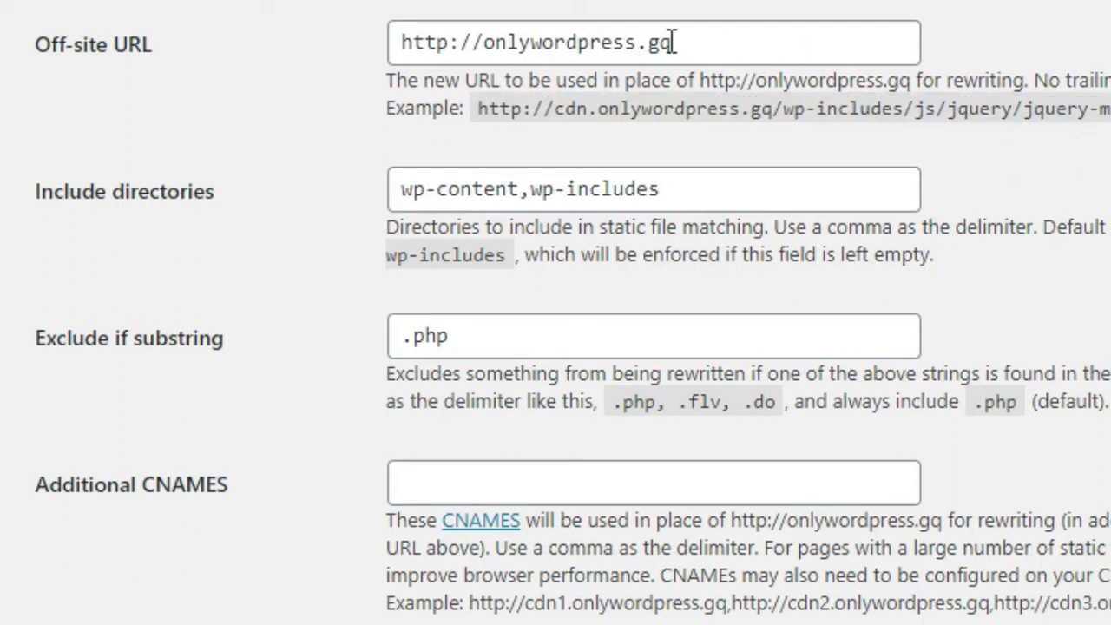
scroll(701, 29, down, 4)
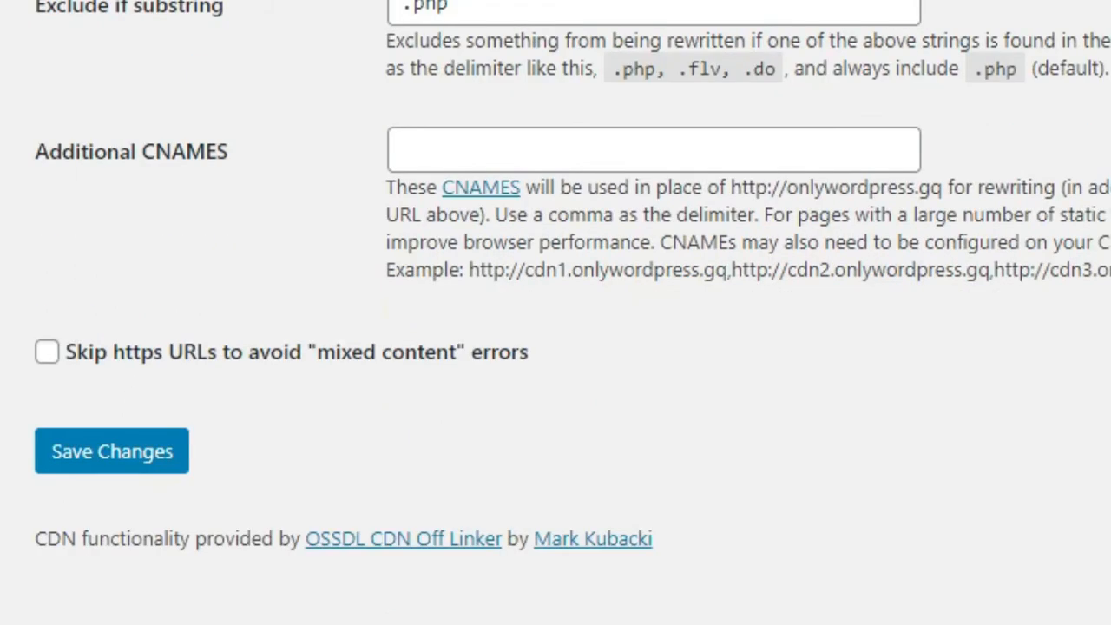
scroll(1087, 416, up, 9)
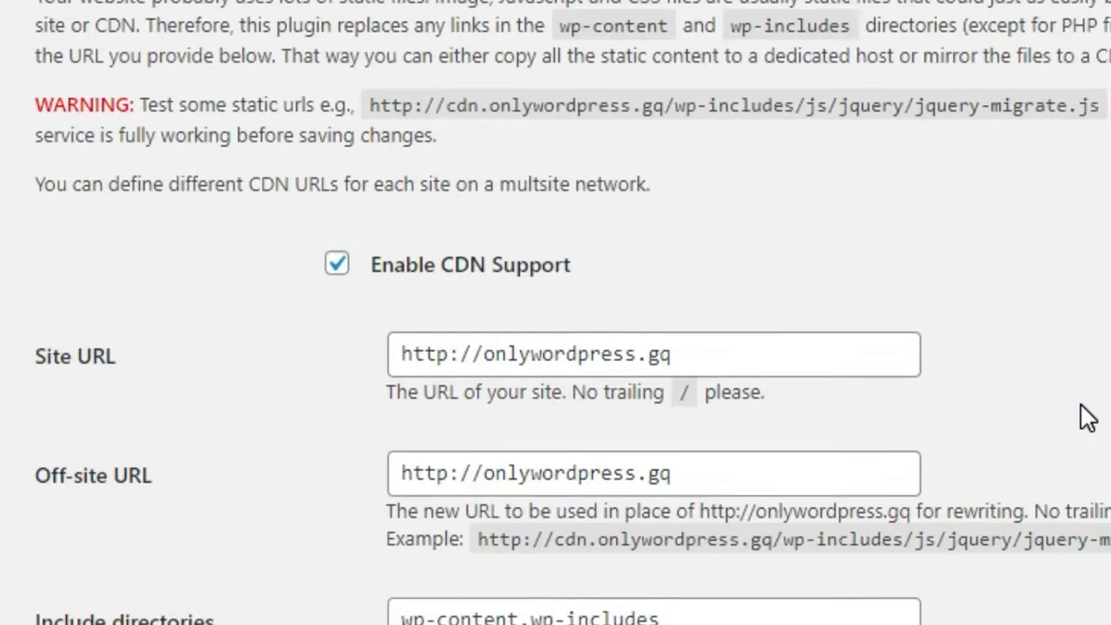
Open the Contents and Plugins settings and examine the cache statistics and the available cache plugins
scroll(1087, 416, up, 3)
scroll(1085, 397, down, 2)
click(547, 407)
scroll(1020, 304, up, 2)
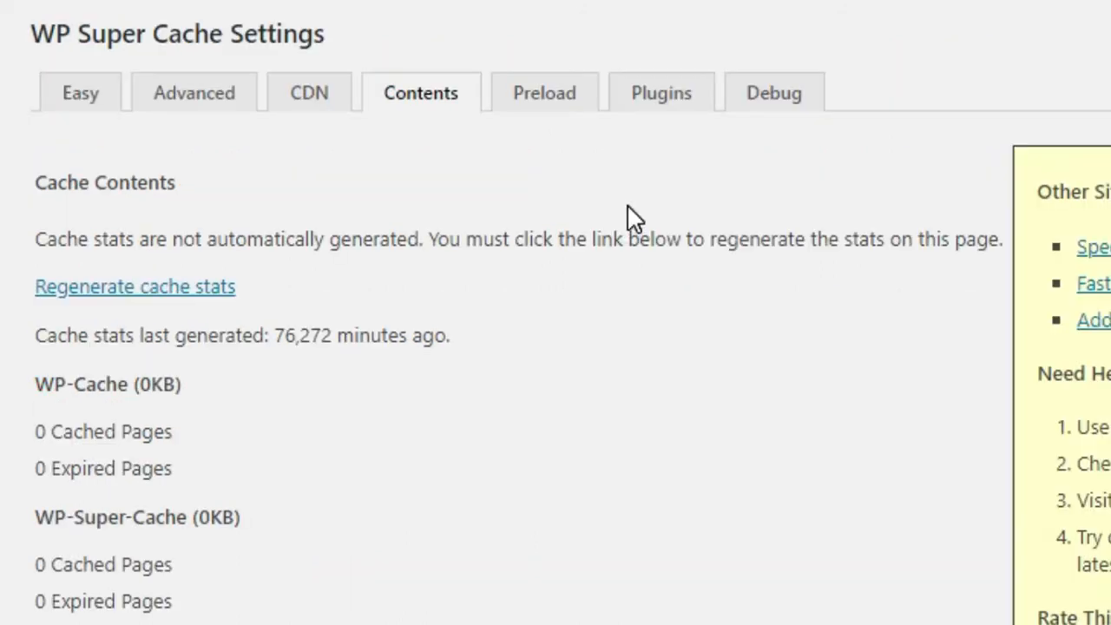
scroll(630, 219, down, 2)
scroll(634, 219, down, 2)
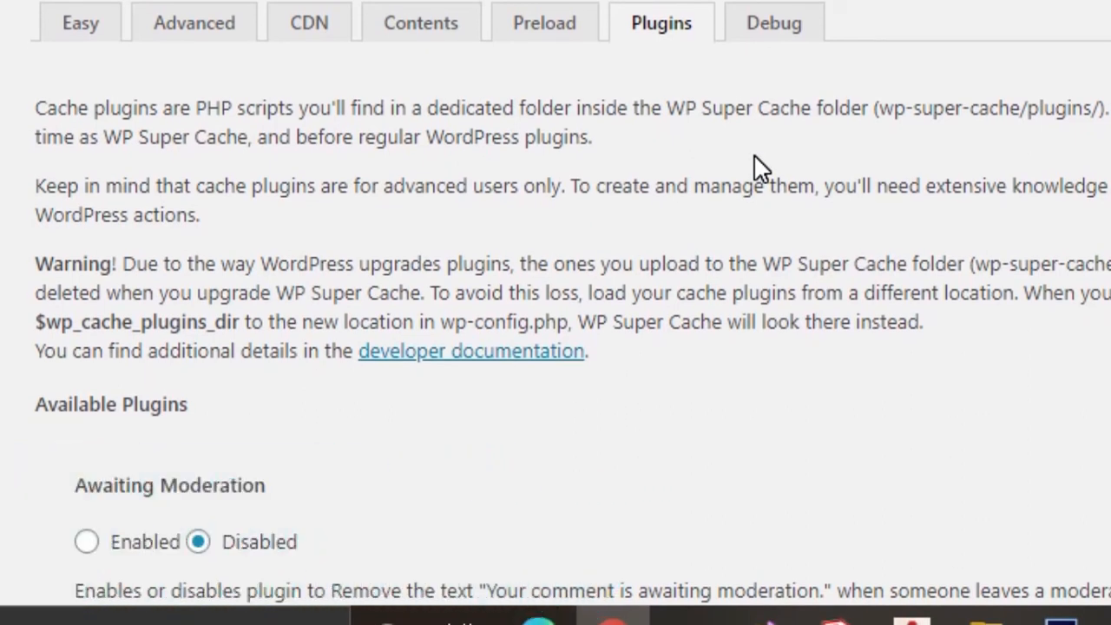
scroll(755, 165, down, 2)
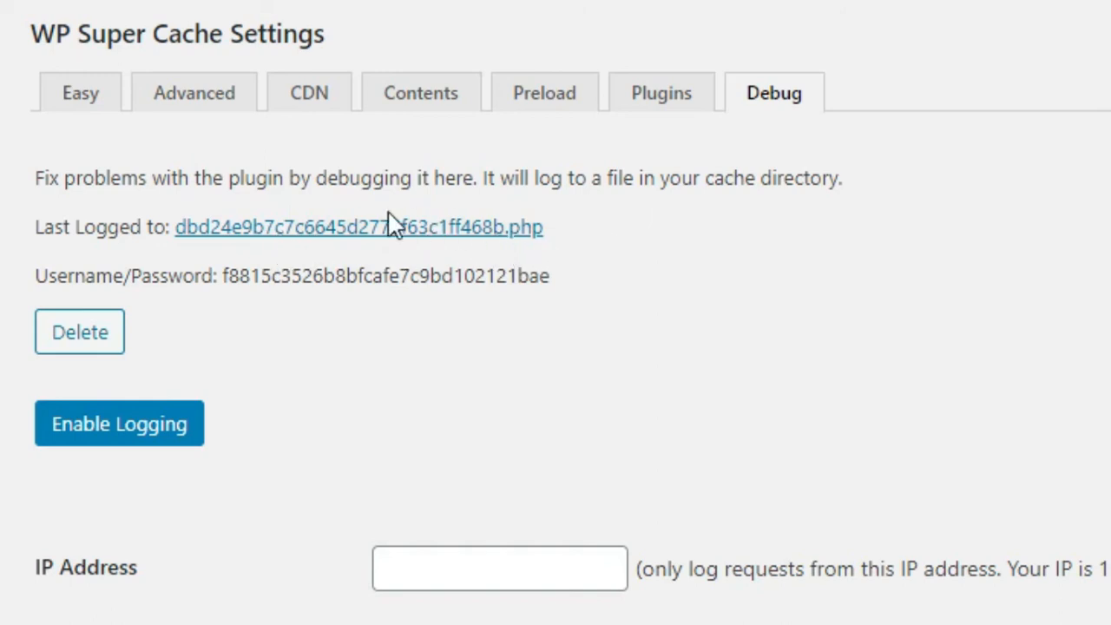
Open the Debug settings, review the logging, IP address and front page check options, and save the advanced debug settings
scroll(904, 277, down, 2)
click(903, 278)
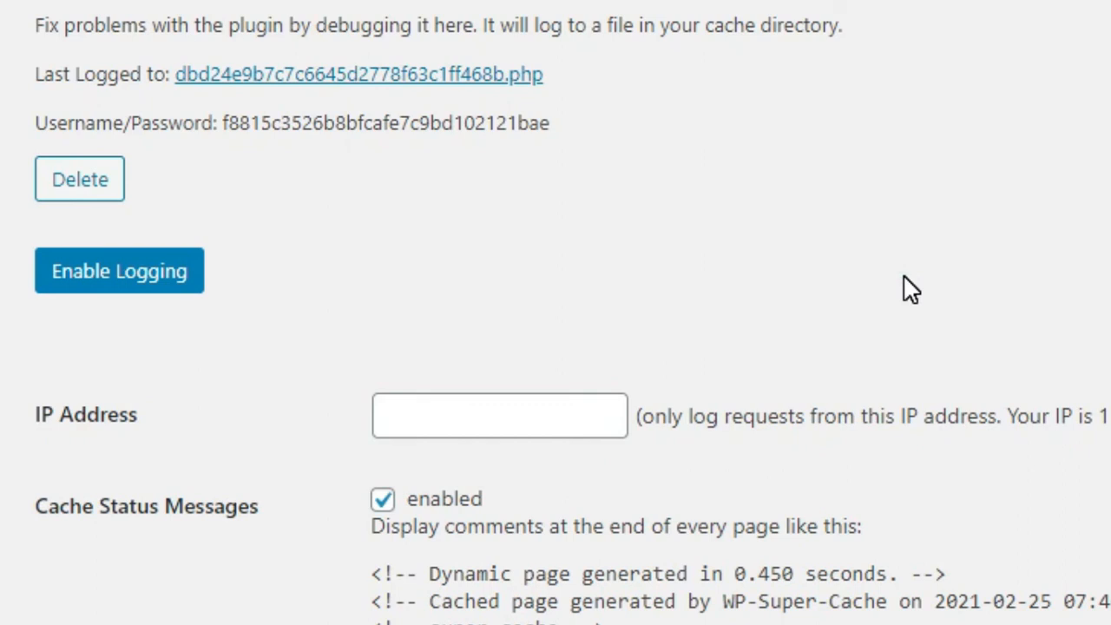
click(597, 401)
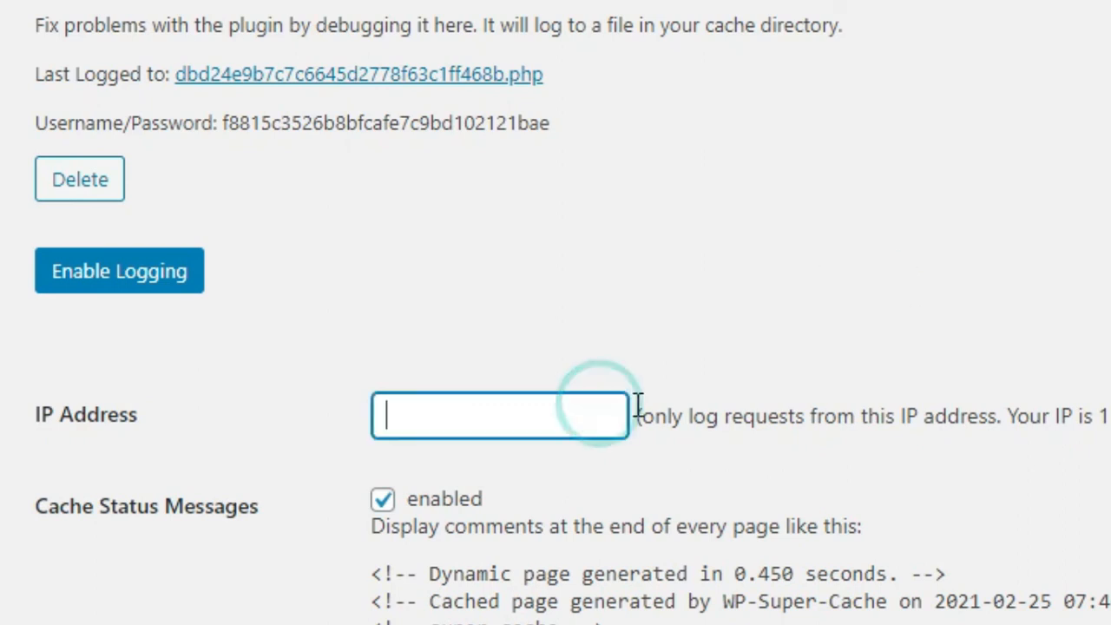
double_click(1098, 416)
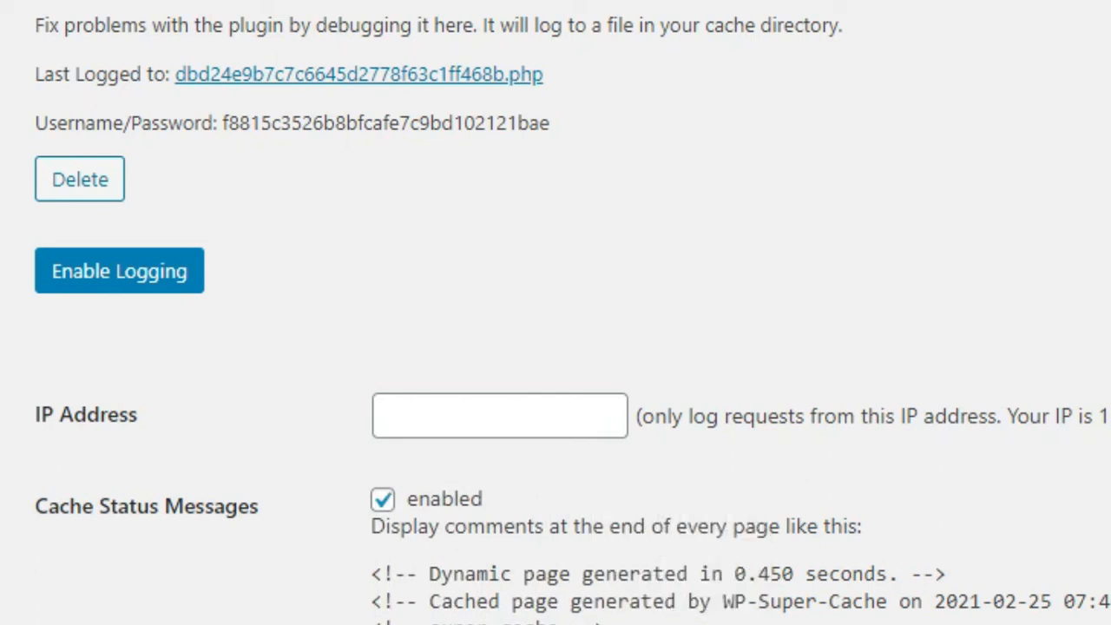
scroll(798, 315, down, 10)
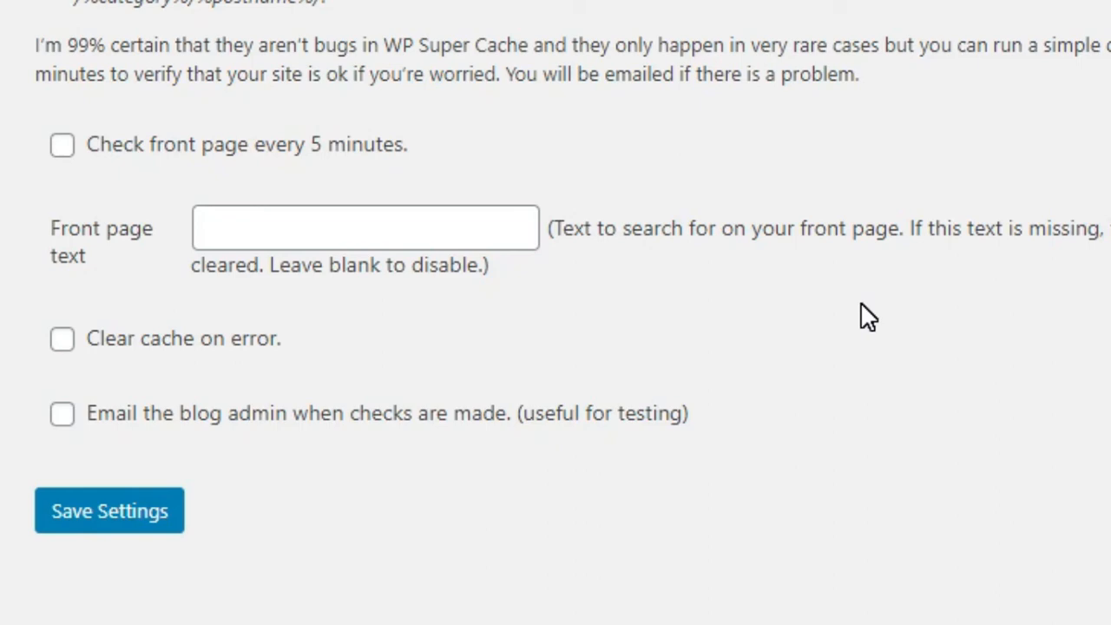
scroll(868, 317, up, 10)
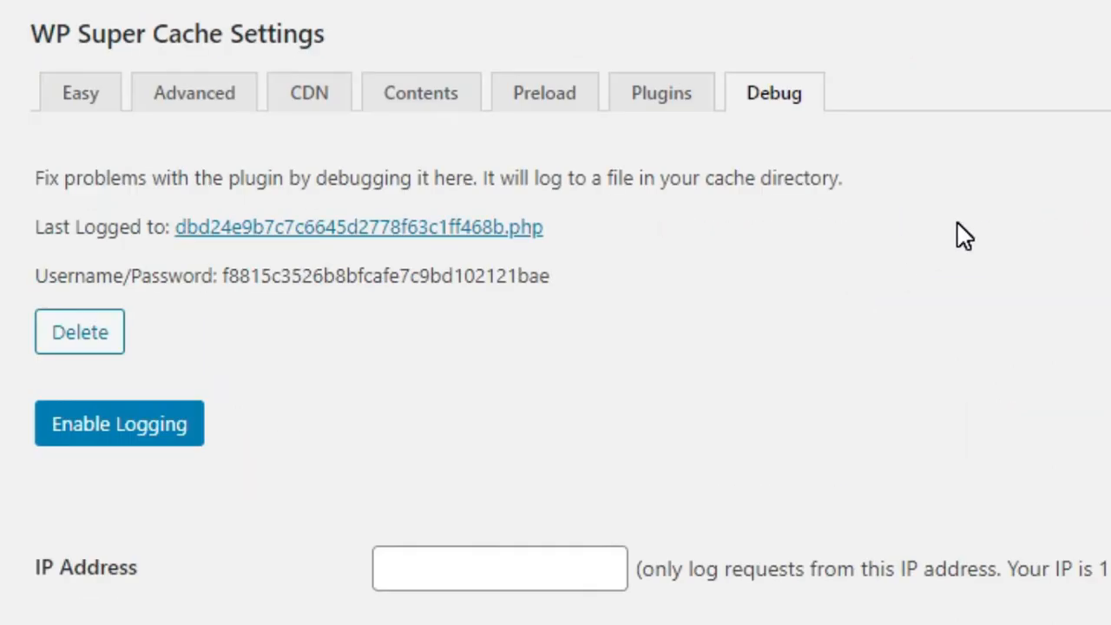
scroll(957, 236, down, 10)
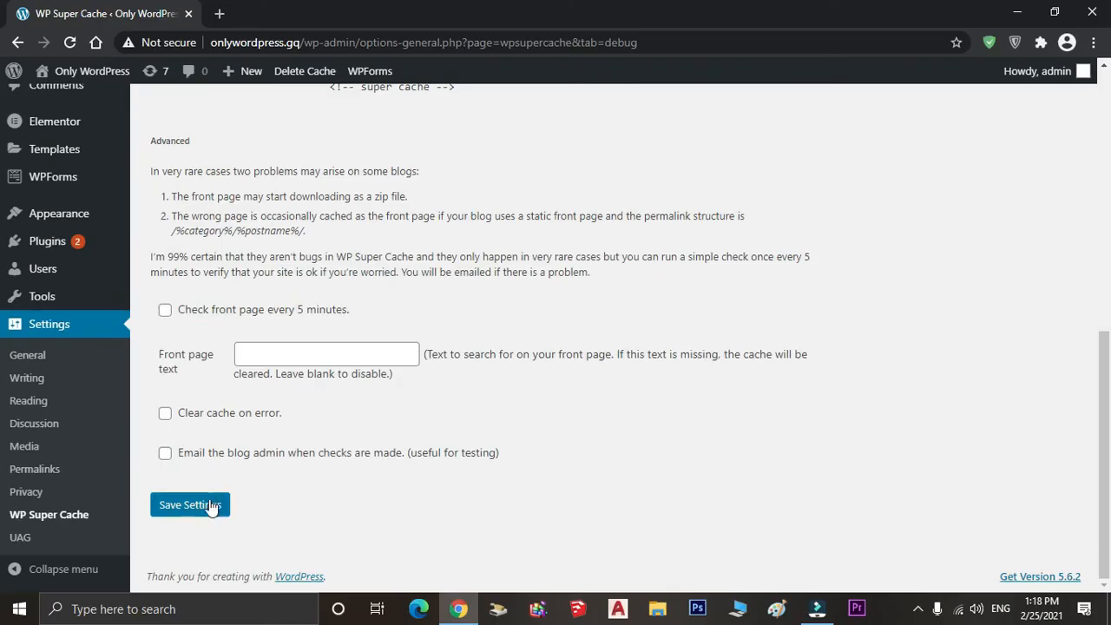
click(211, 506)
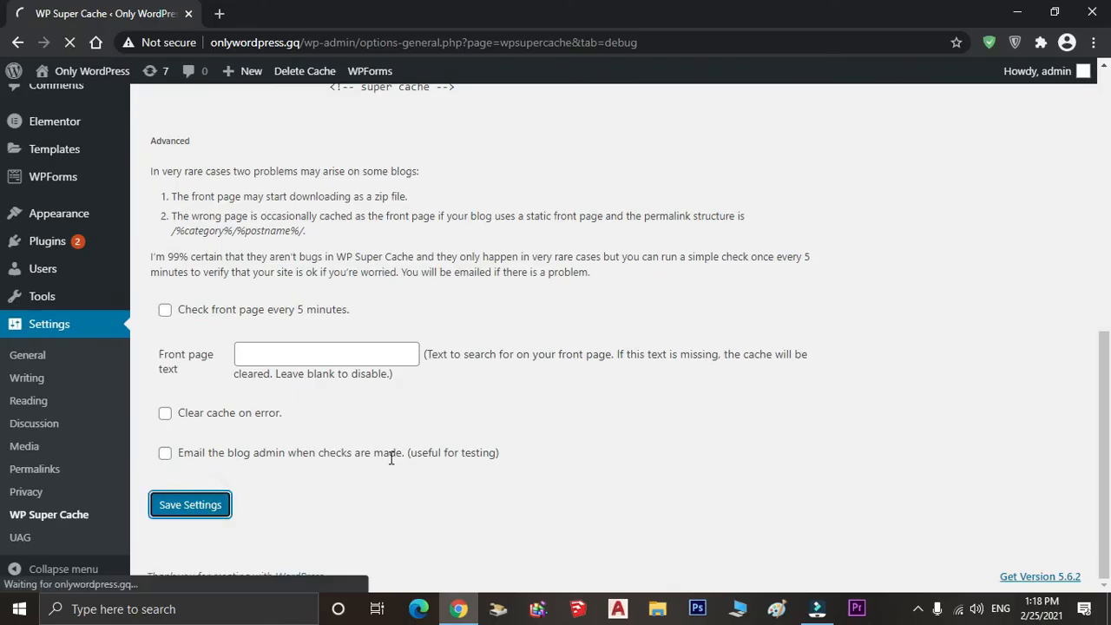